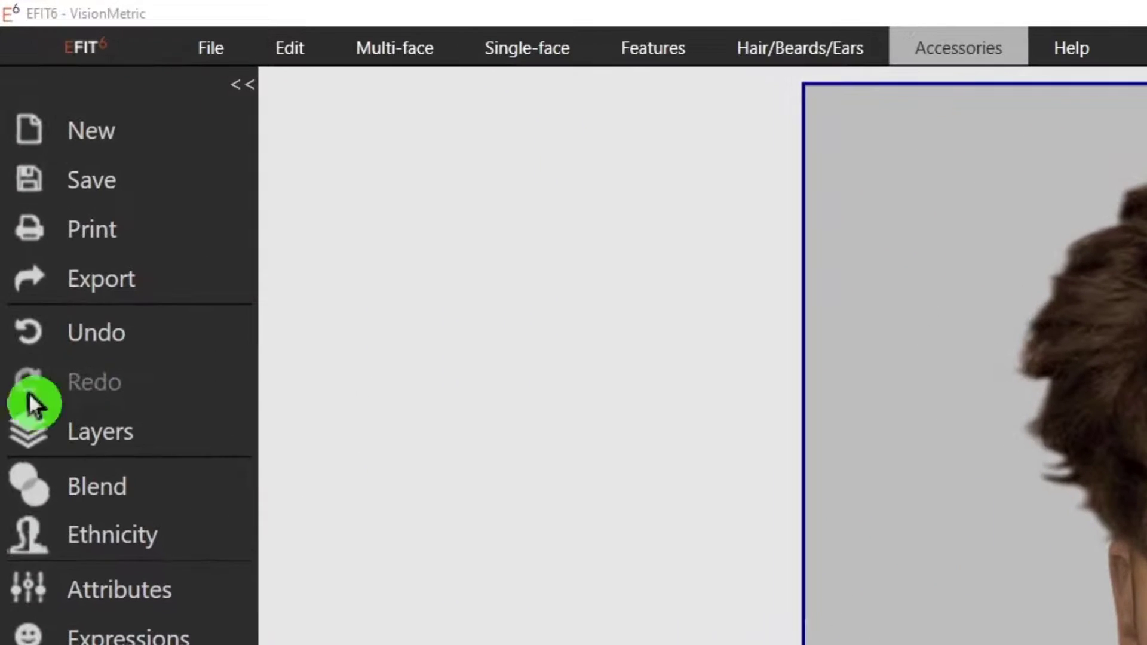
Set the export preferences to use another preferred paint program, trying the Paintshop Pro option before choosing it.
left_click(215, 50)
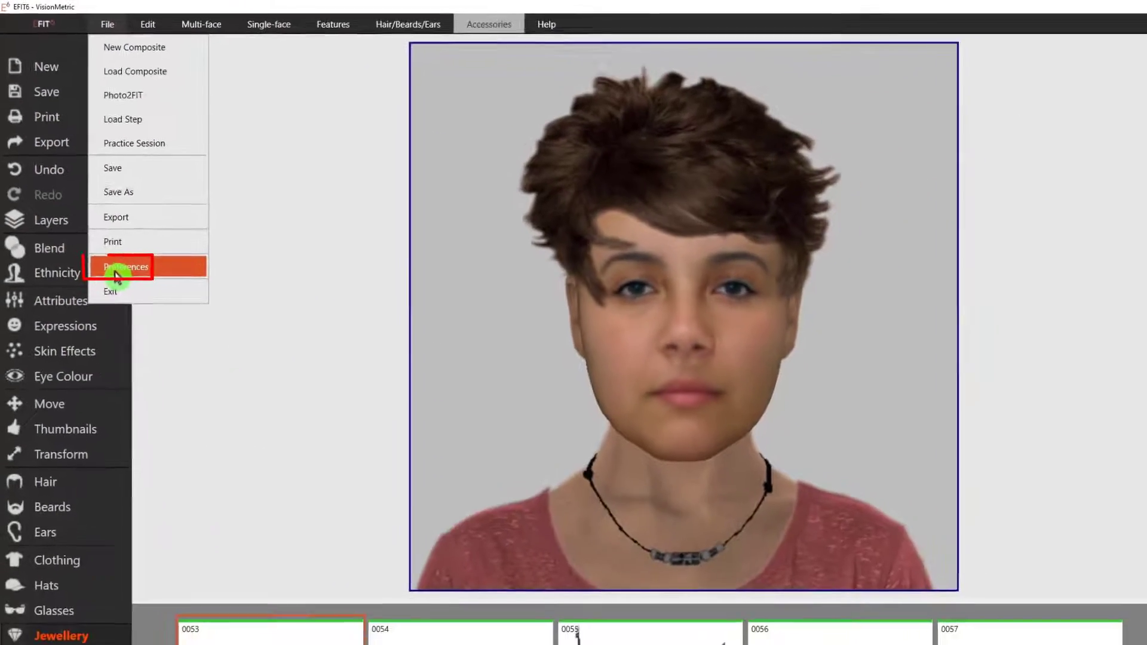
left_click(116, 272)
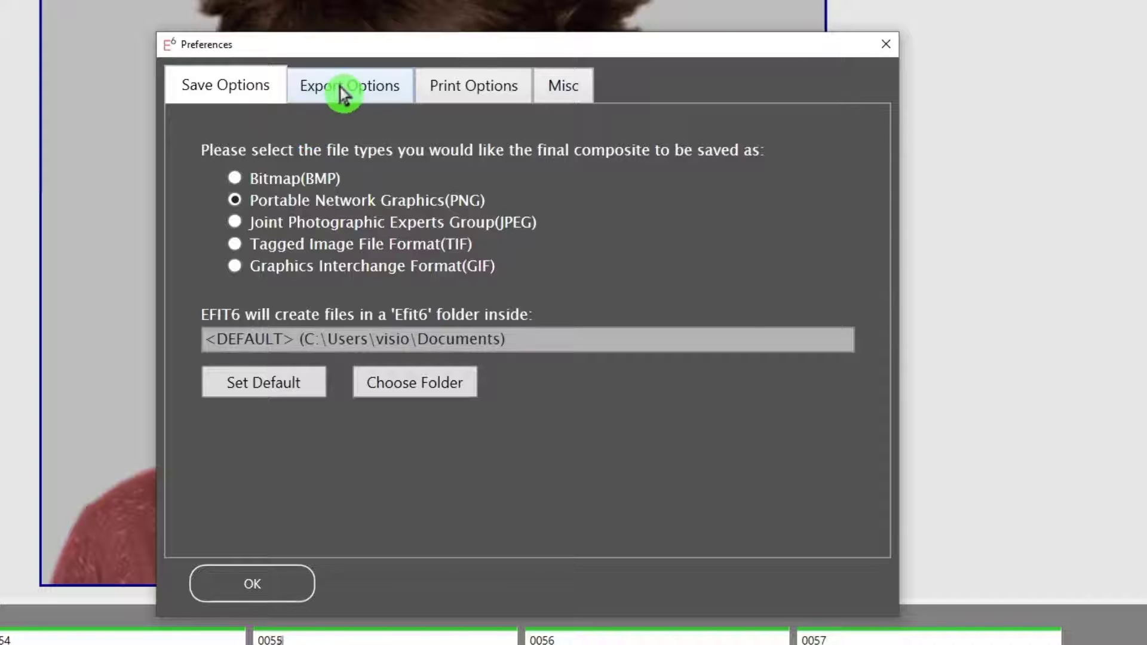
left_click(620, 245)
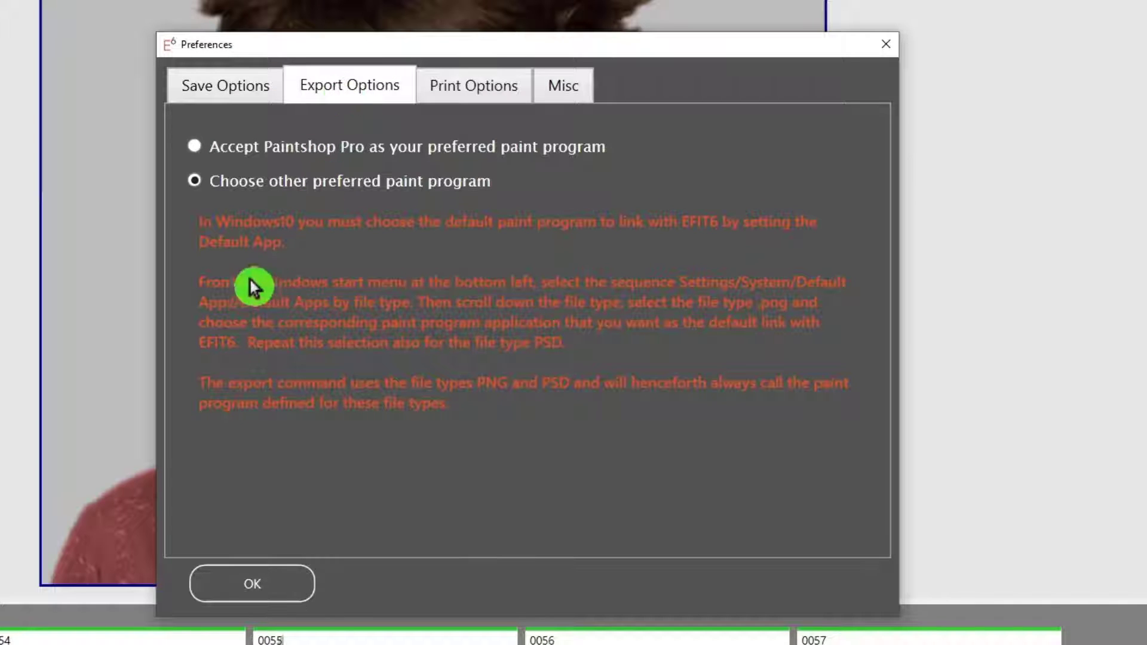
left_click(196, 147)
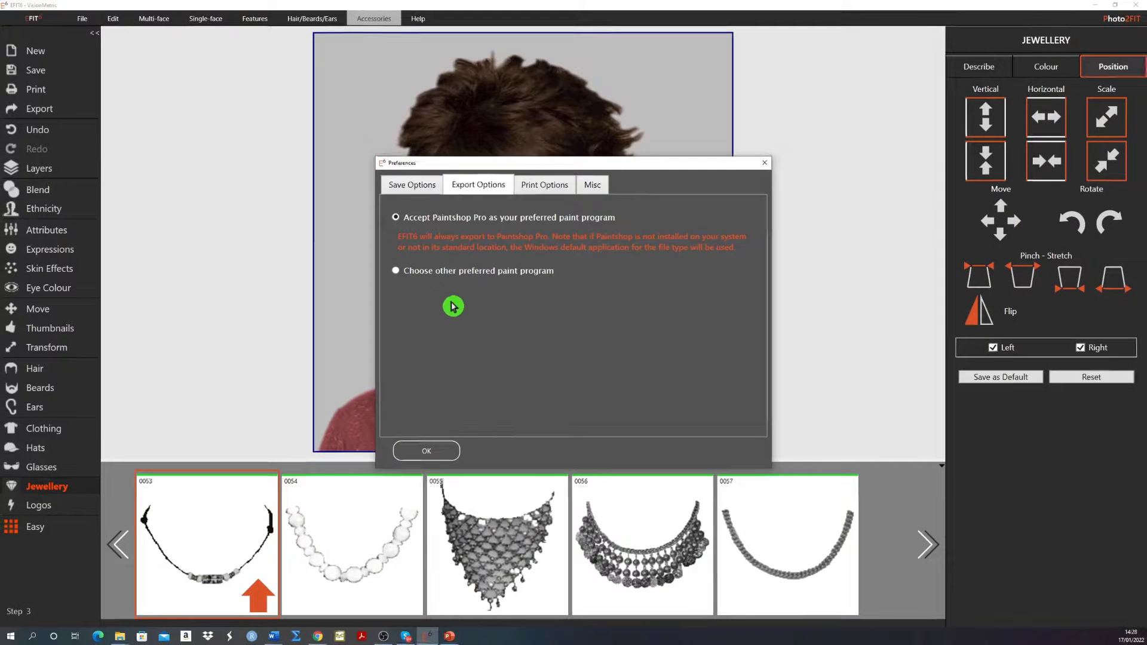
left_click(396, 272)
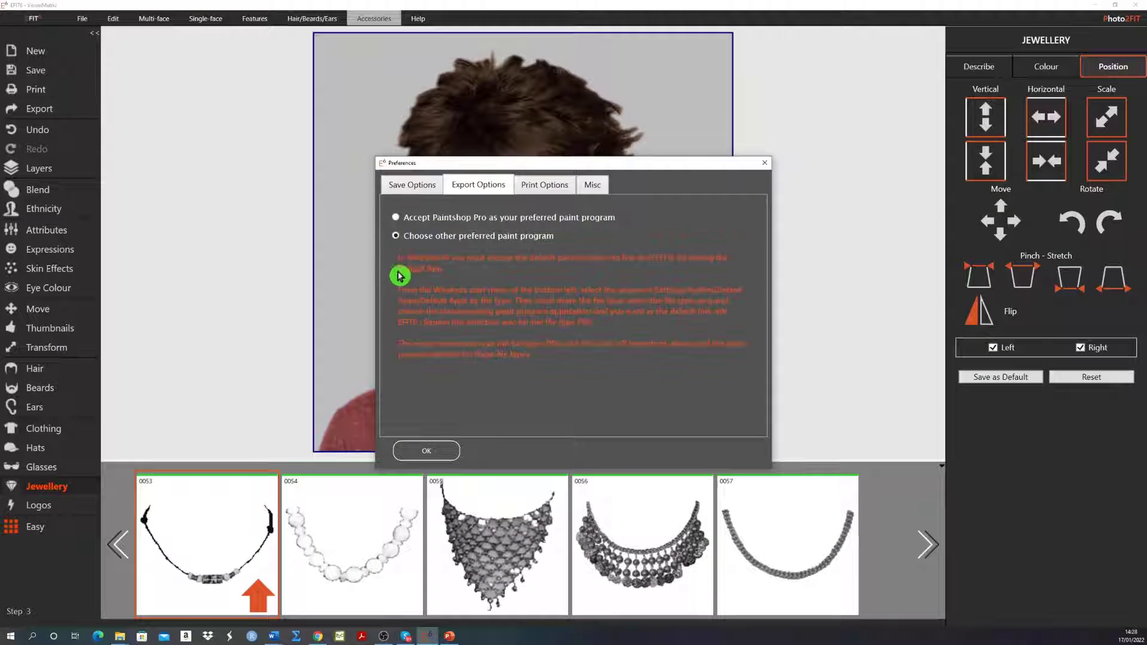
left_click(426, 452)
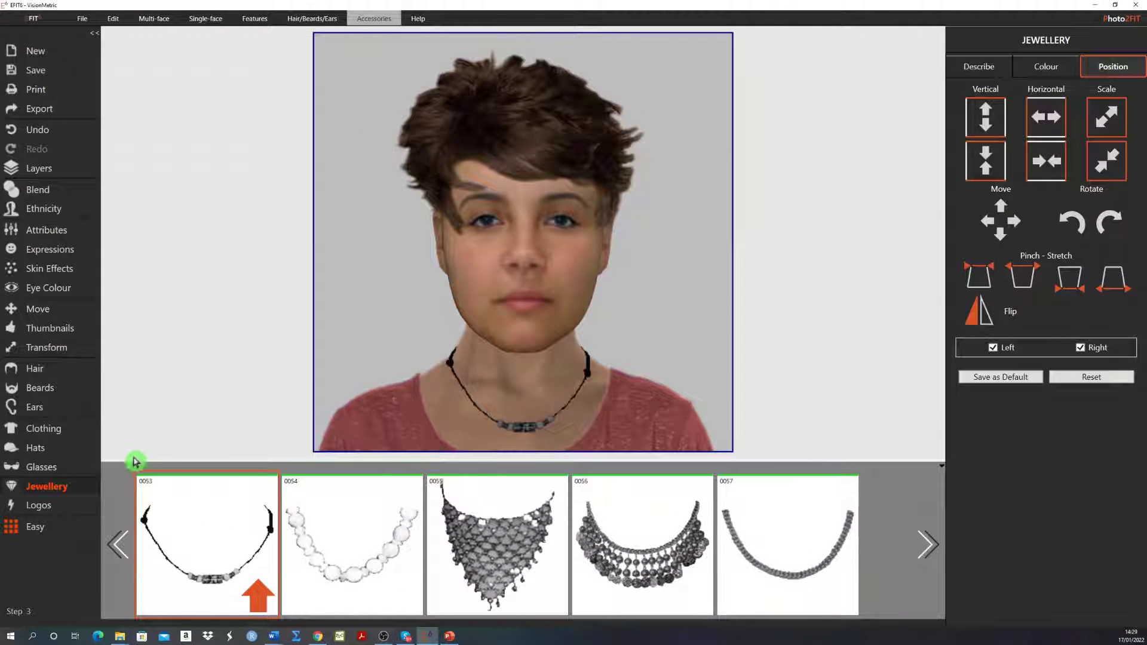
In Windows Settings, make Corel PaintShop Pro 2018 (64-bit) the default application for the .png file type.
left_click(11, 637)
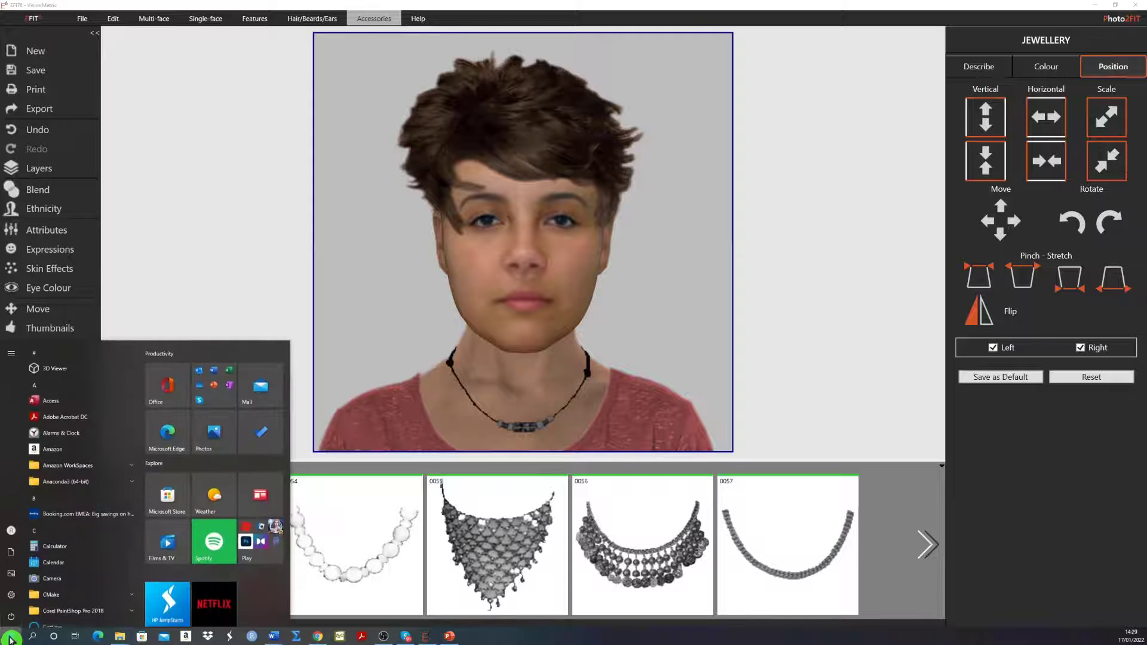
left_click(11, 595)
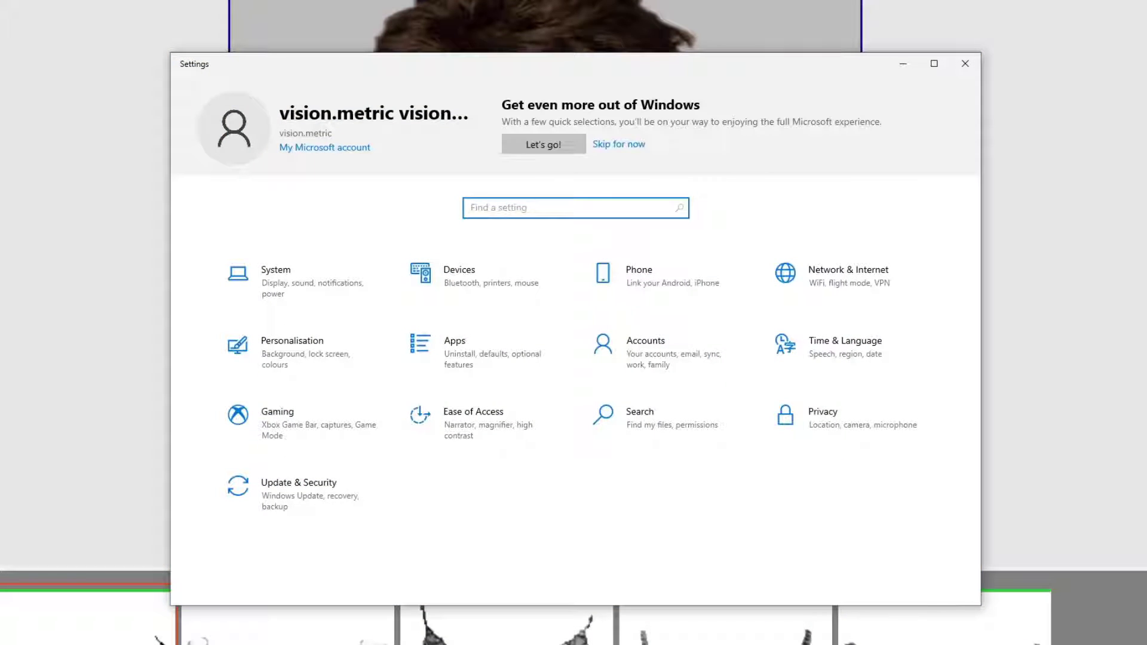
left_click(455, 342)
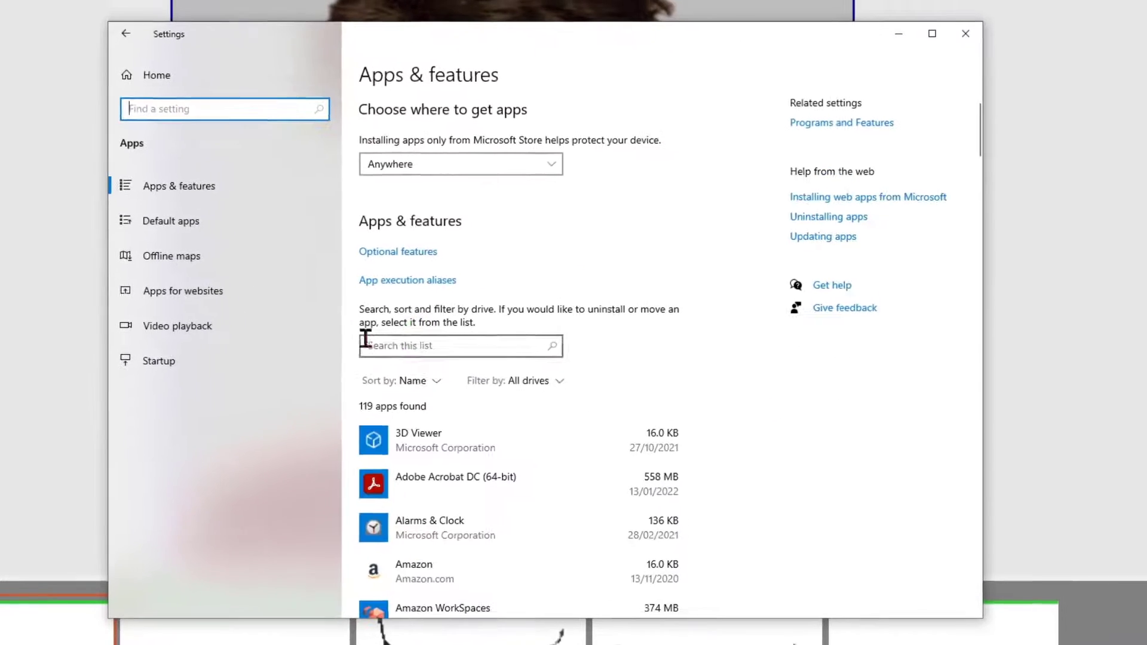
left_click(176, 223)
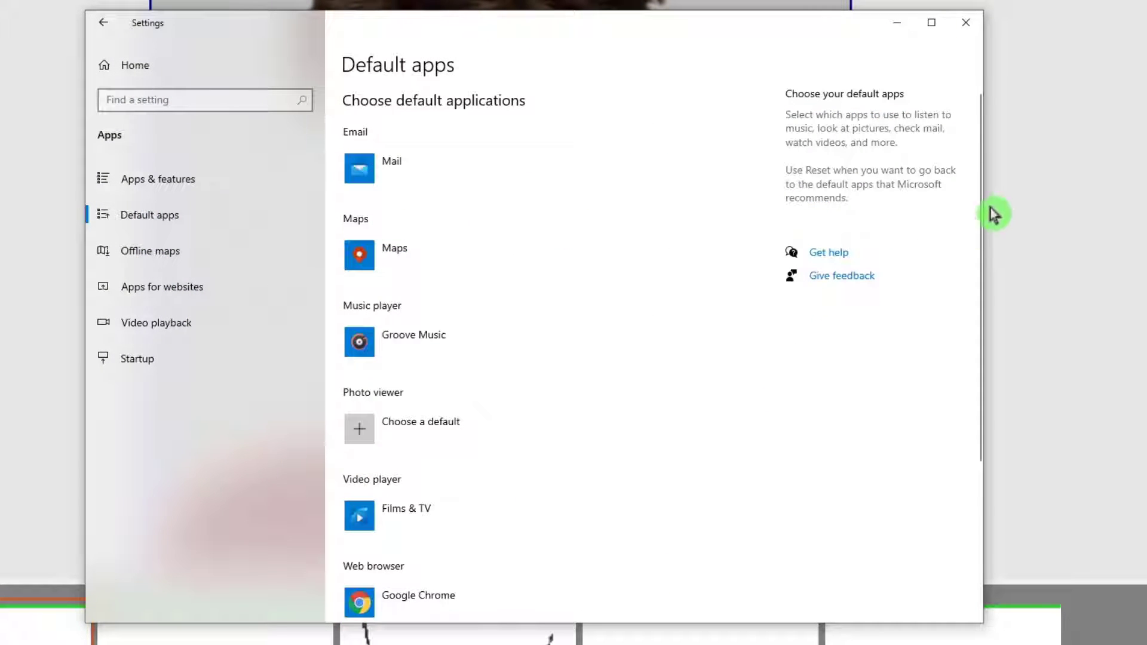
left_click_drag(978, 199, 987, 374)
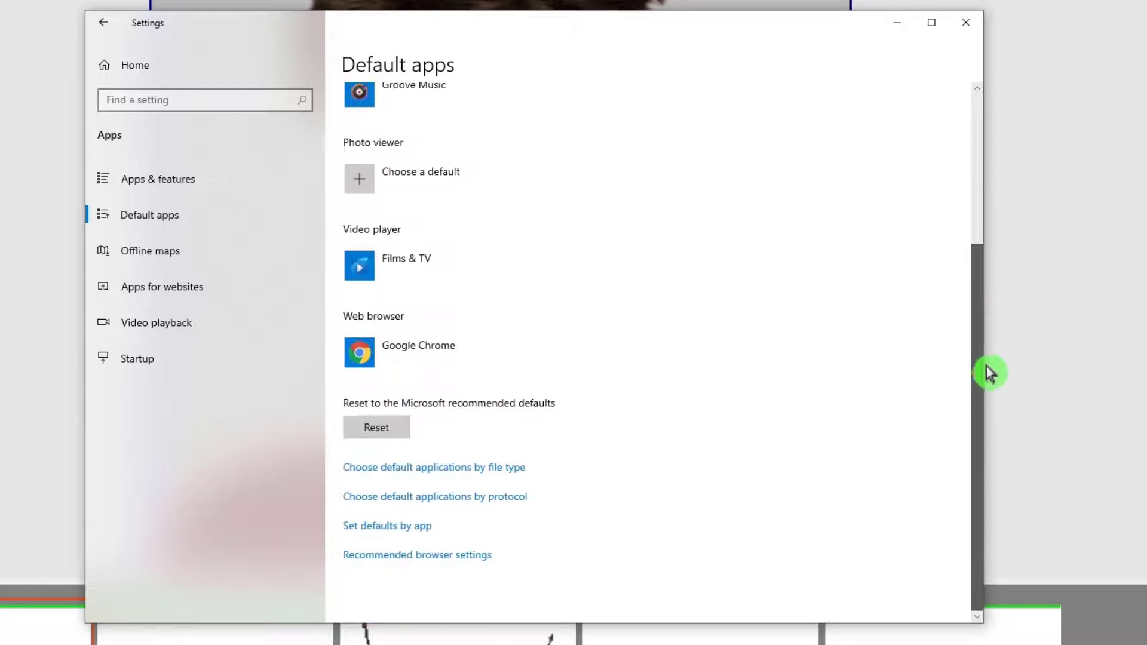
left_click(422, 472)
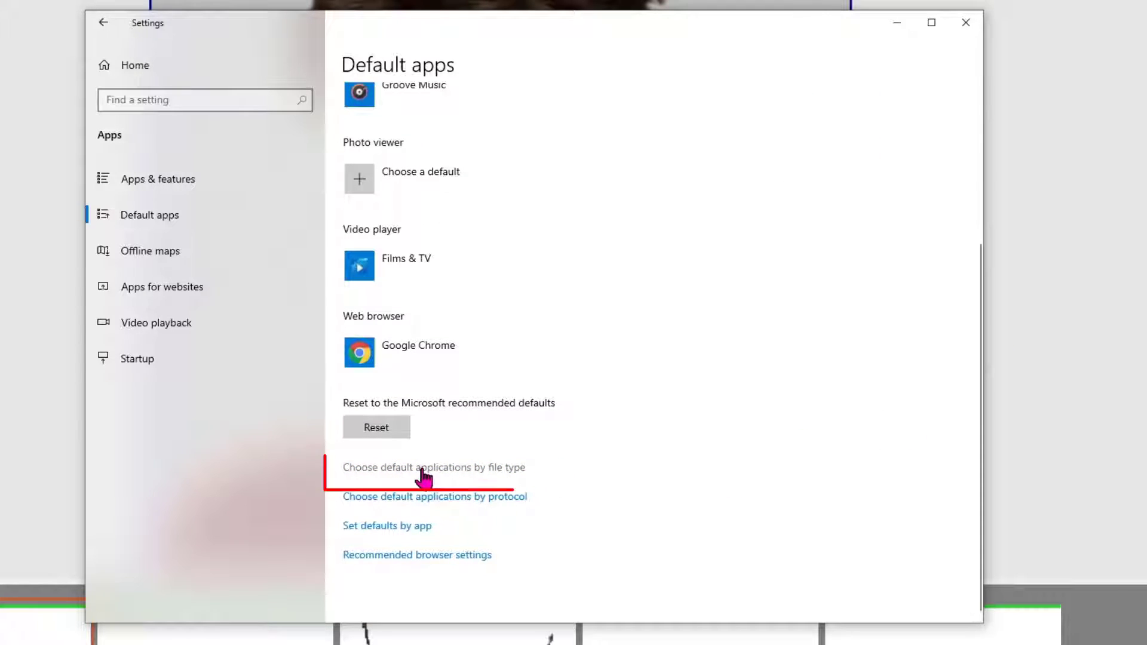
left_click_drag(980, 107, 953, 402)
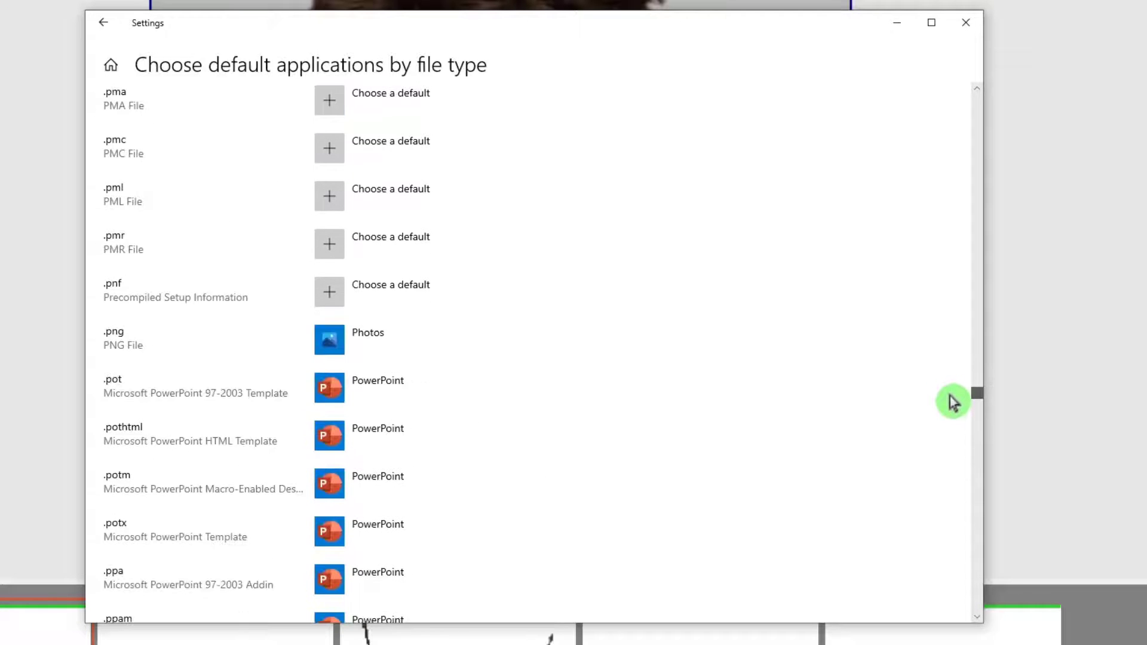
left_click(342, 346)
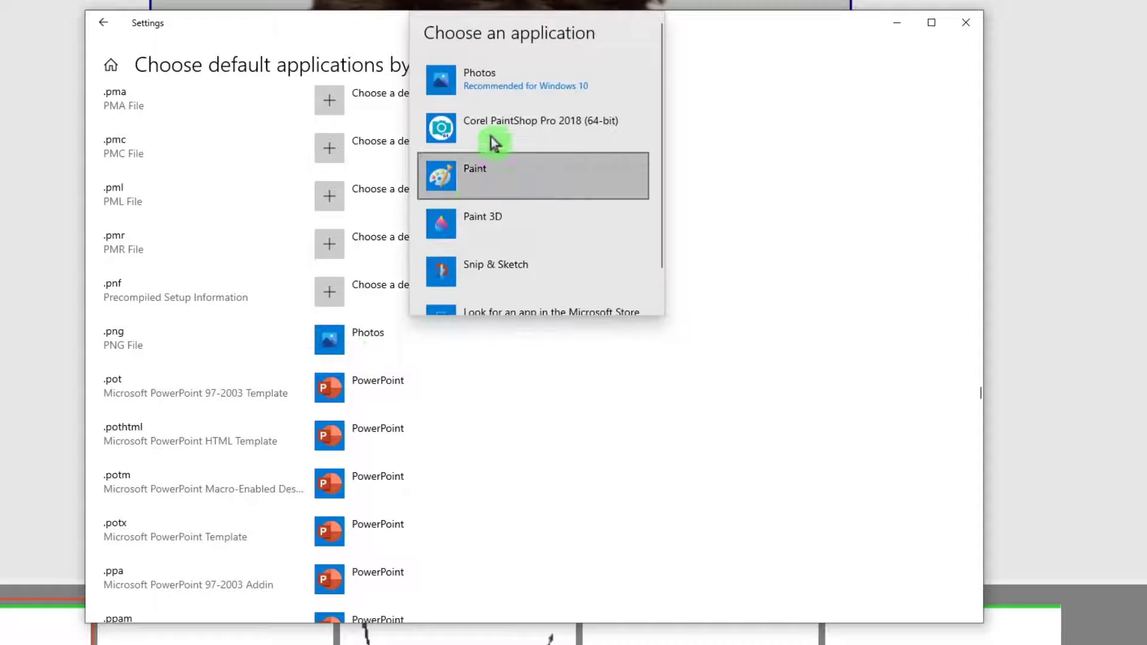
left_click(502, 123)
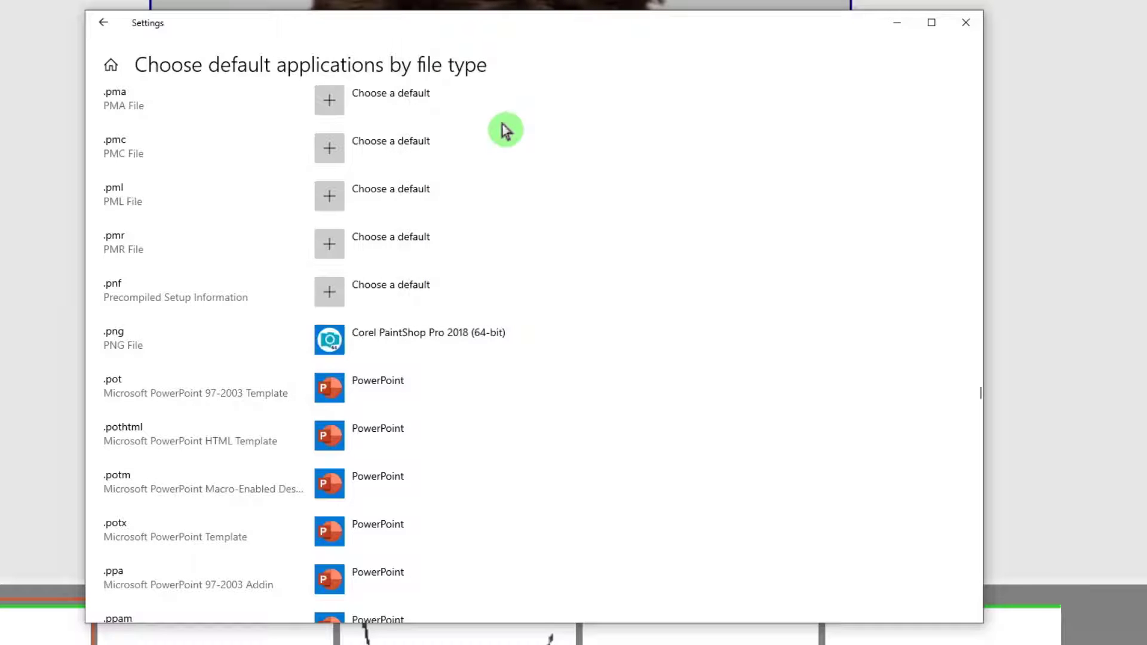
Choose a default paint application for the .psd file type in the same list.
scroll(797, 430, "down", 8)
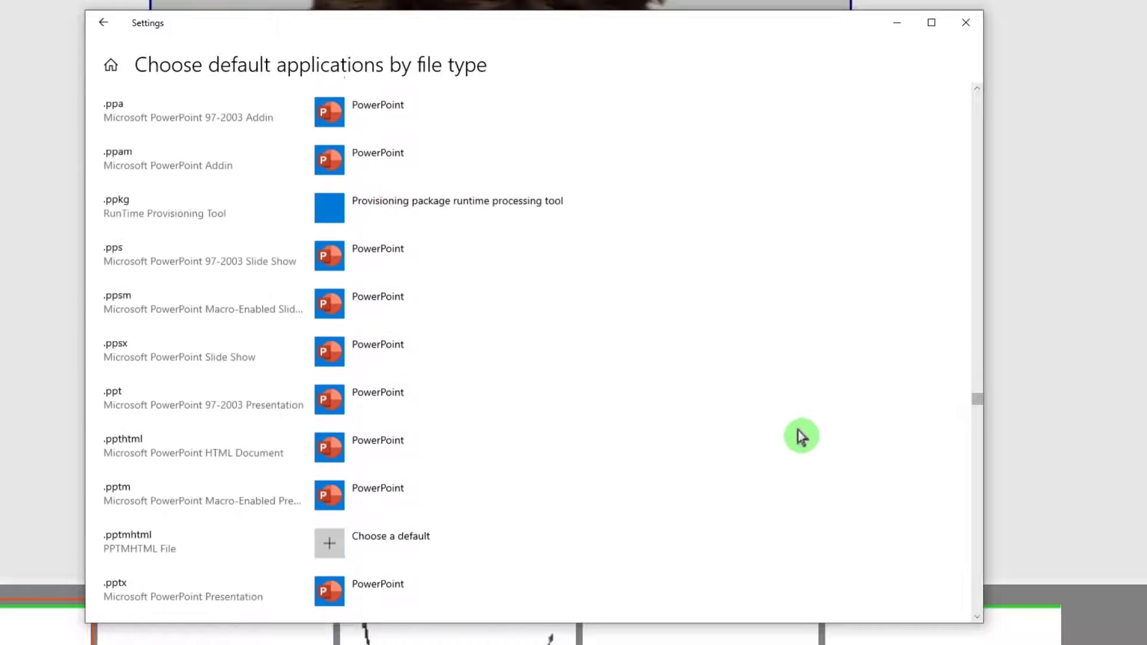
scroll(800, 433, "down", 10)
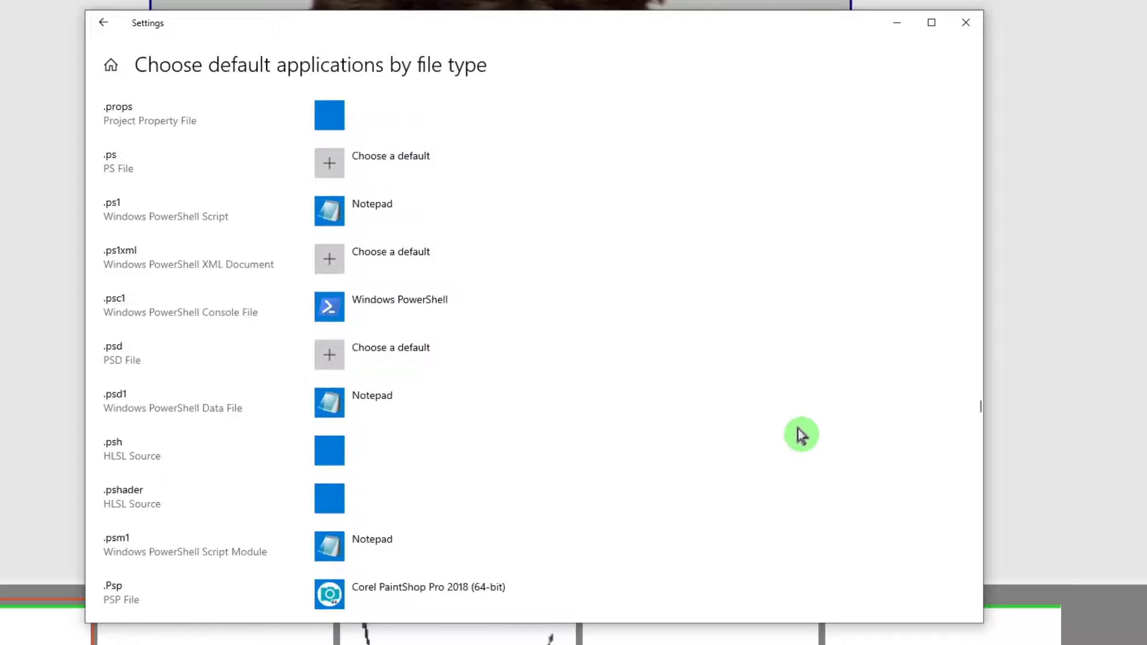
left_click(336, 362)
left_click(451, 250)
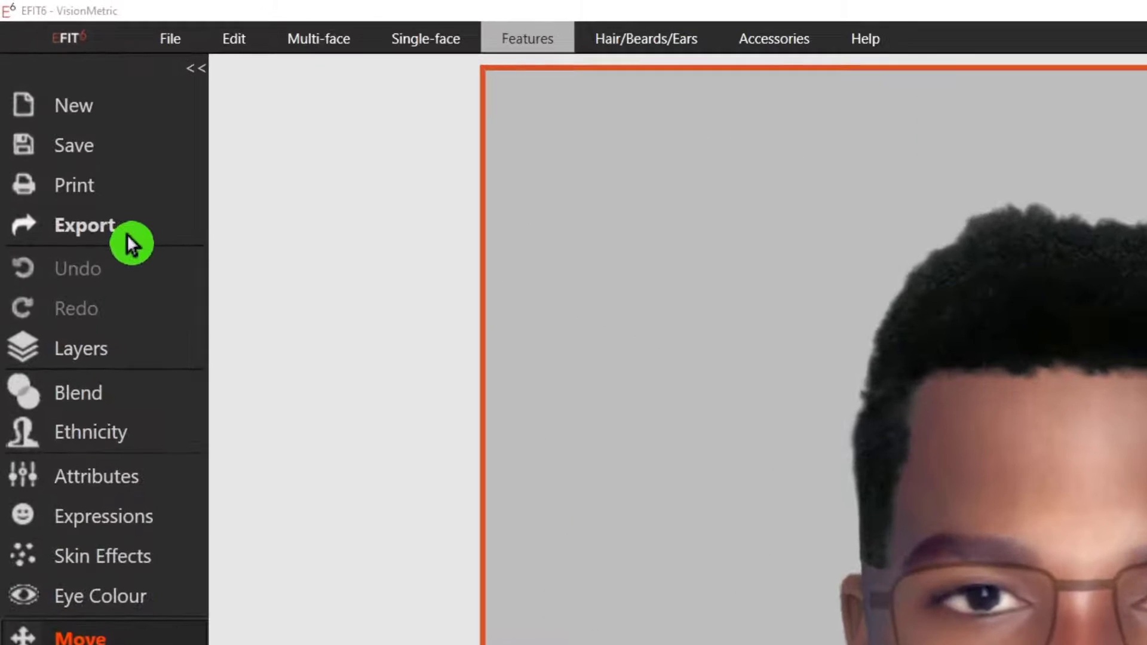
Open the composite's export options in EFIT6 and preview the all layers, logos, hair, glasses and beards choices.
left_click(127, 236)
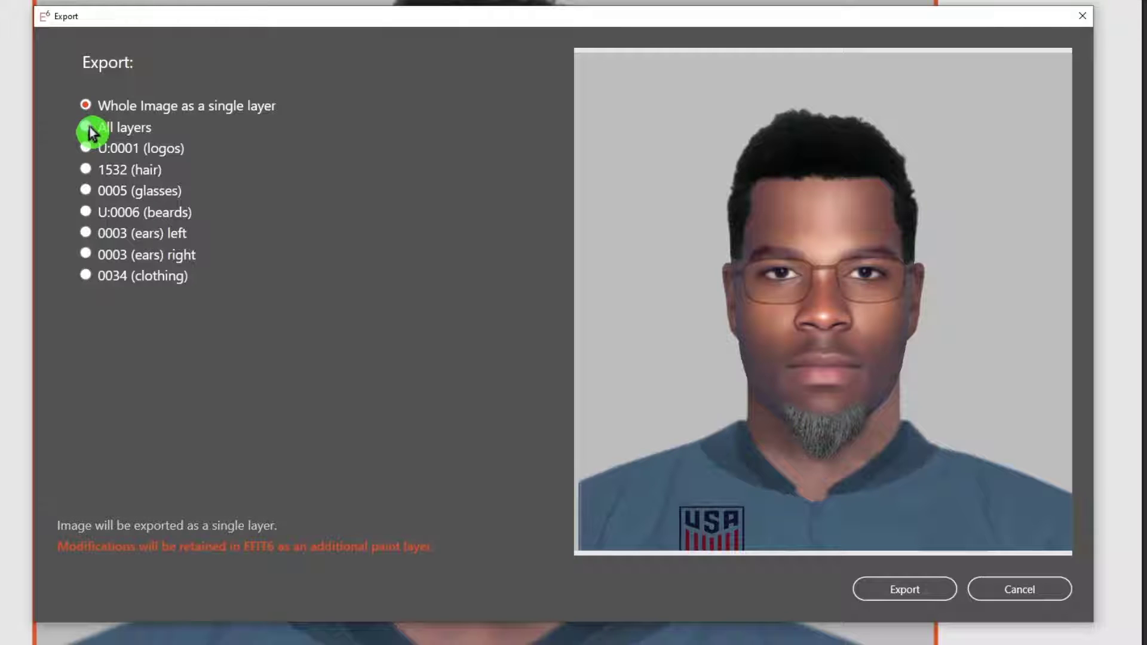
left_click(87, 127)
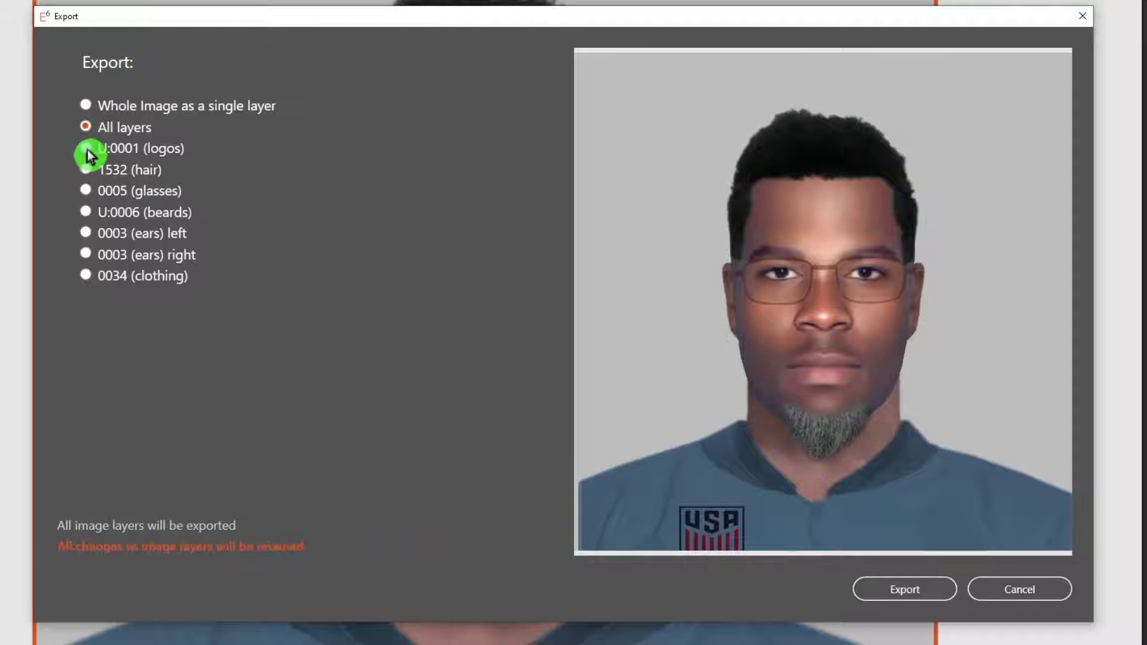
left_click(87, 150)
left_click(87, 172)
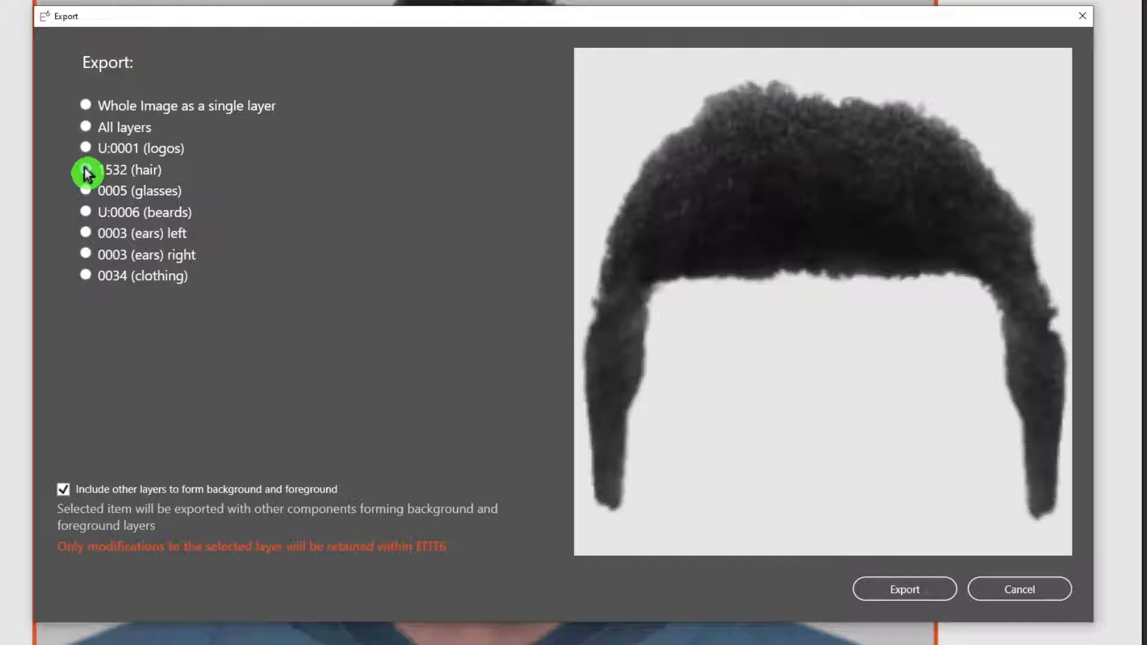
left_click(87, 191)
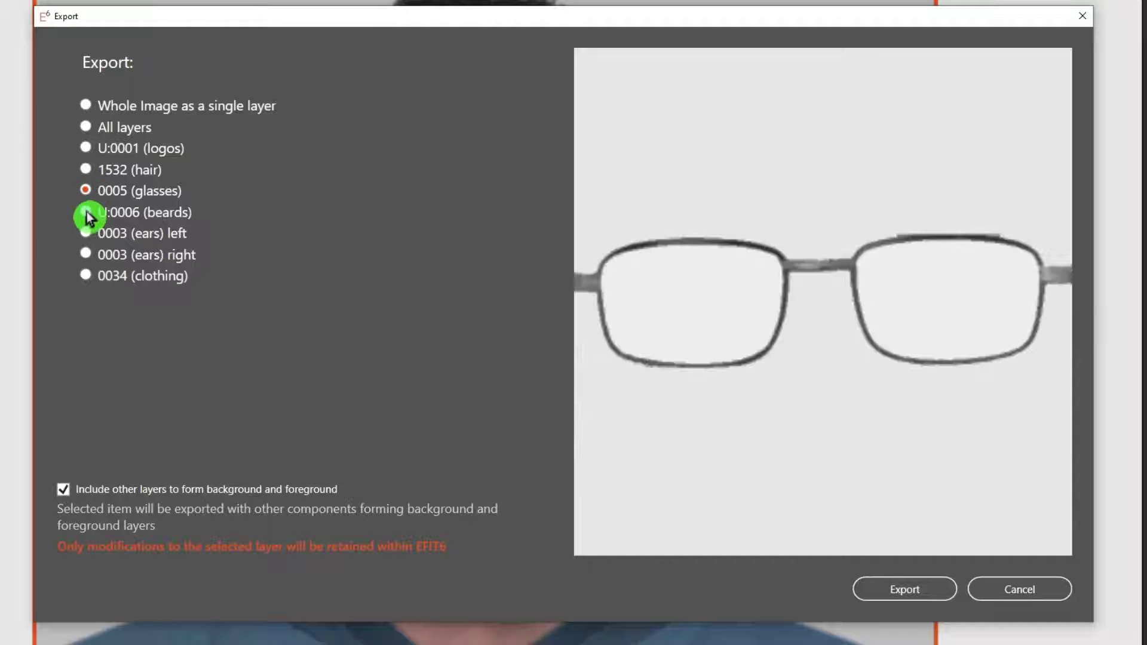
left_click(88, 213)
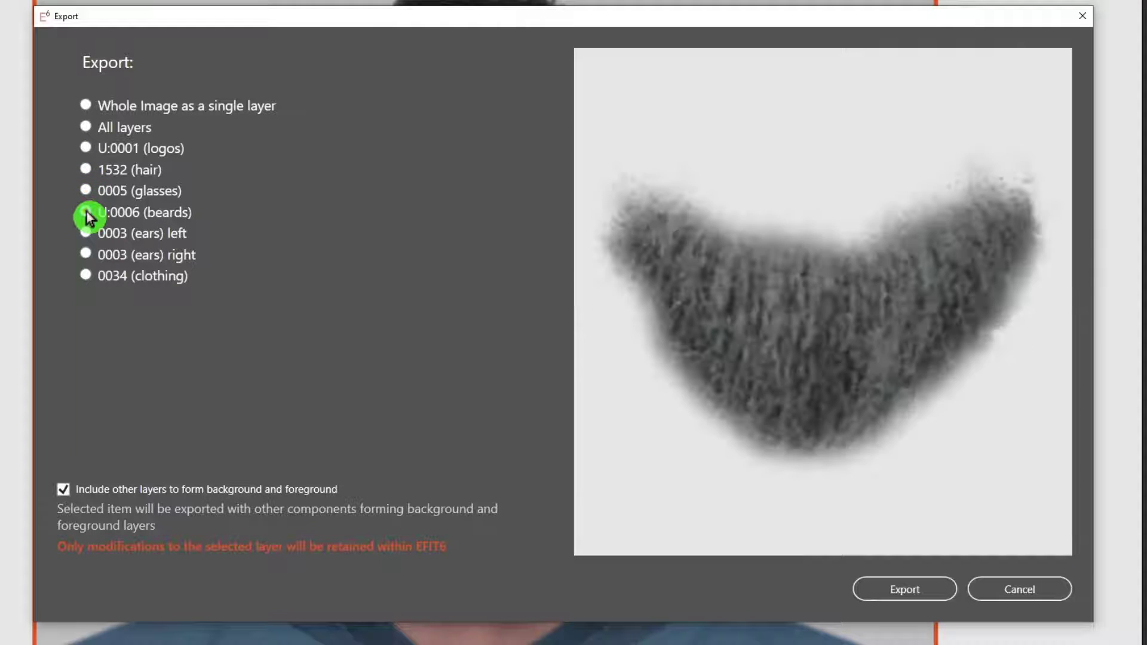
Export the whole image as a single layer to PaintShop Pro, and close the paint program to return to EFIT6.
left_click(87, 106)
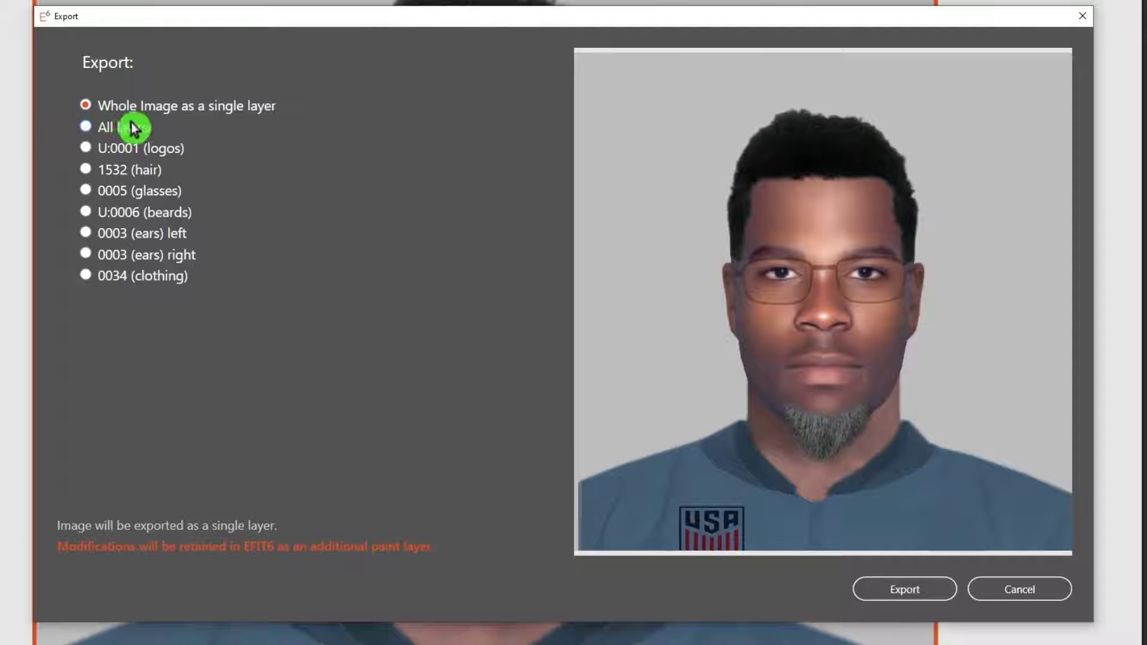
left_click(913, 594)
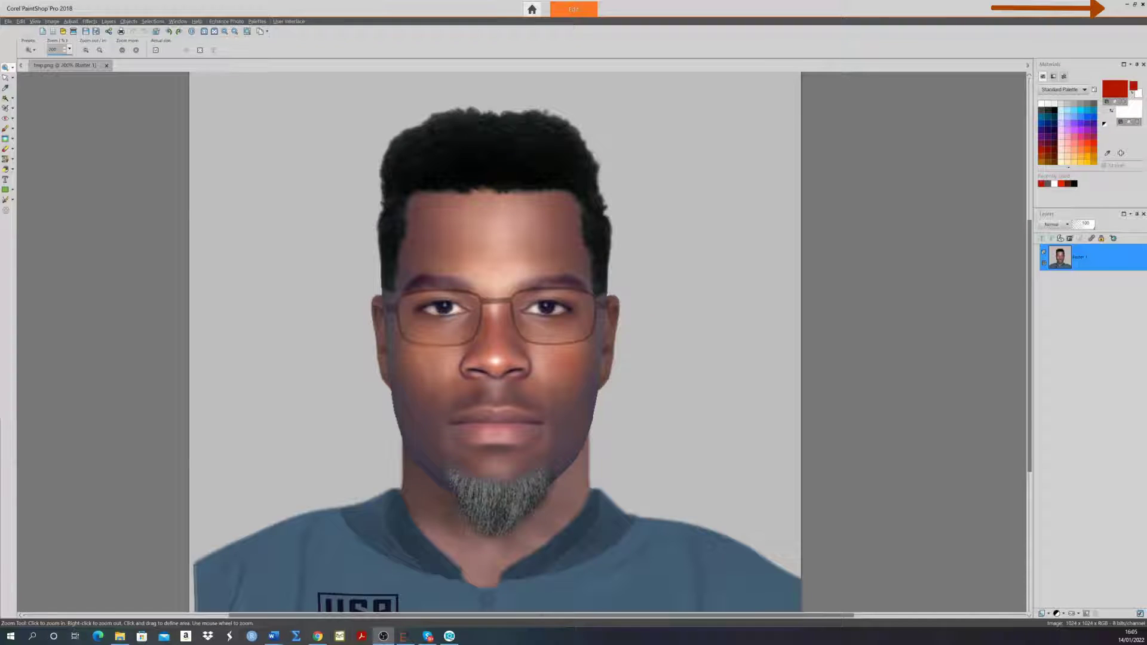
left_click(1142, 4)
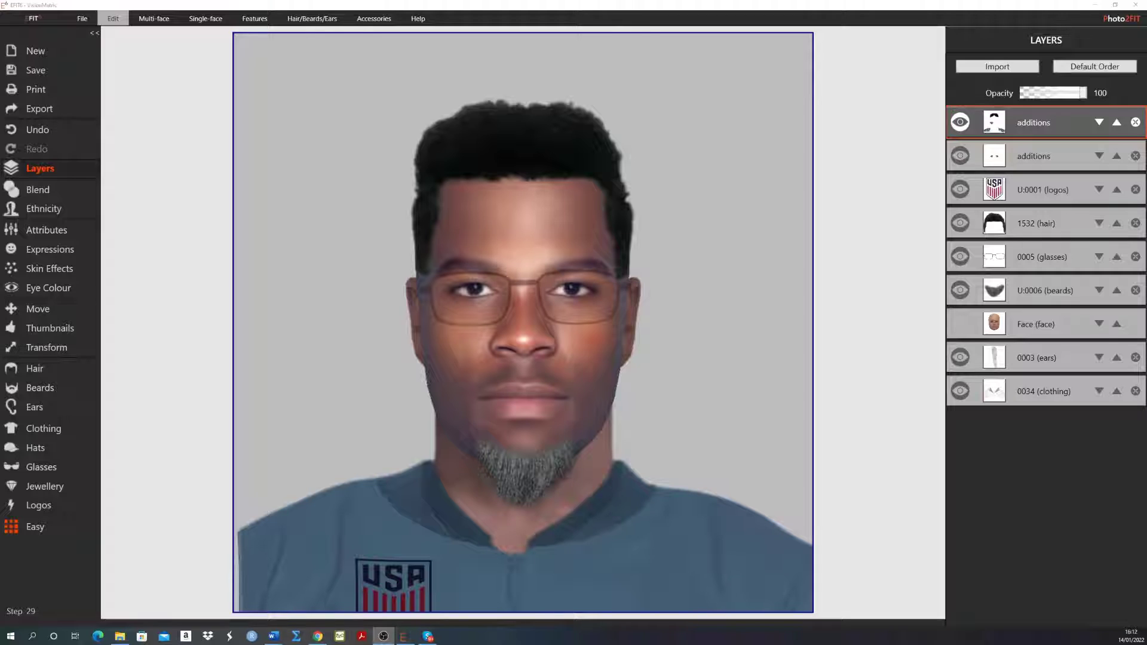
Switch from the layers to the face attributes, saving the changes, and lower the opacity of a selected layer.
left_click(67, 228)
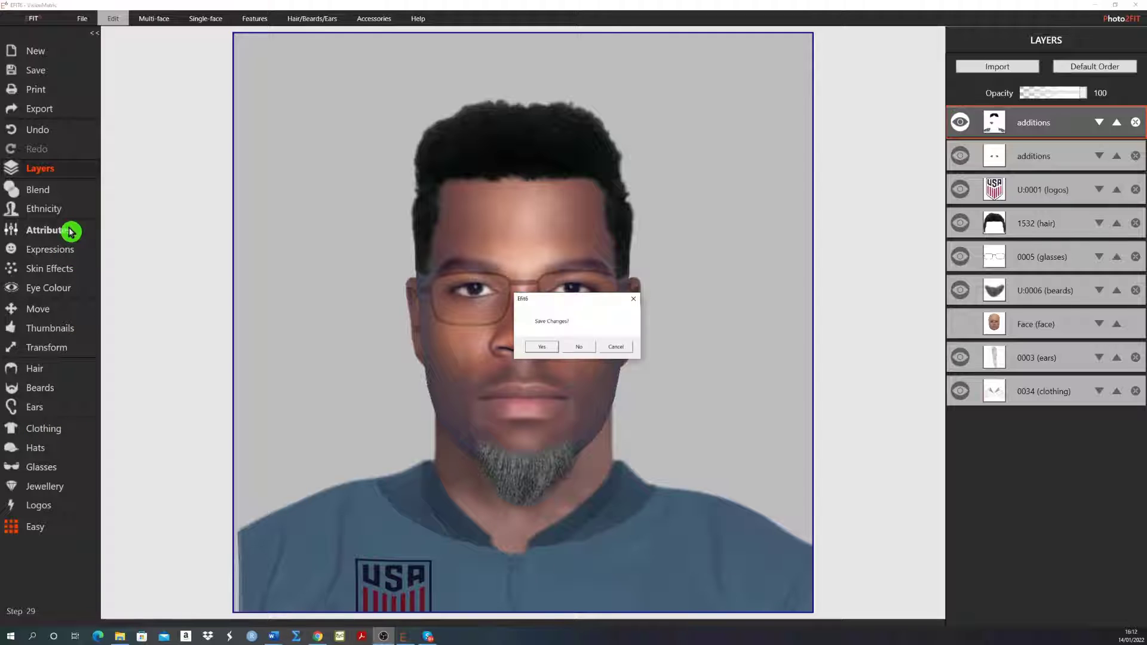
left_click(543, 346)
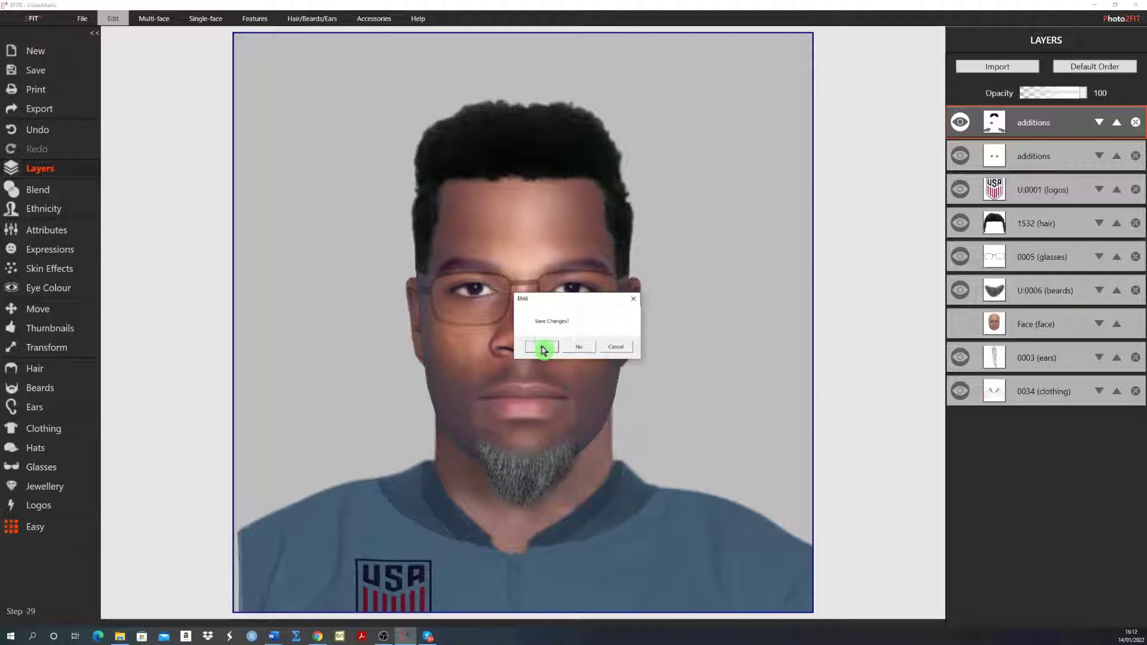
left_click(1009, 191)
mouse_move(1049, 150)
left_mouse_down()
mouse_move(1071, 149)
mouse_move(1021, 156)
left_mouse_up()
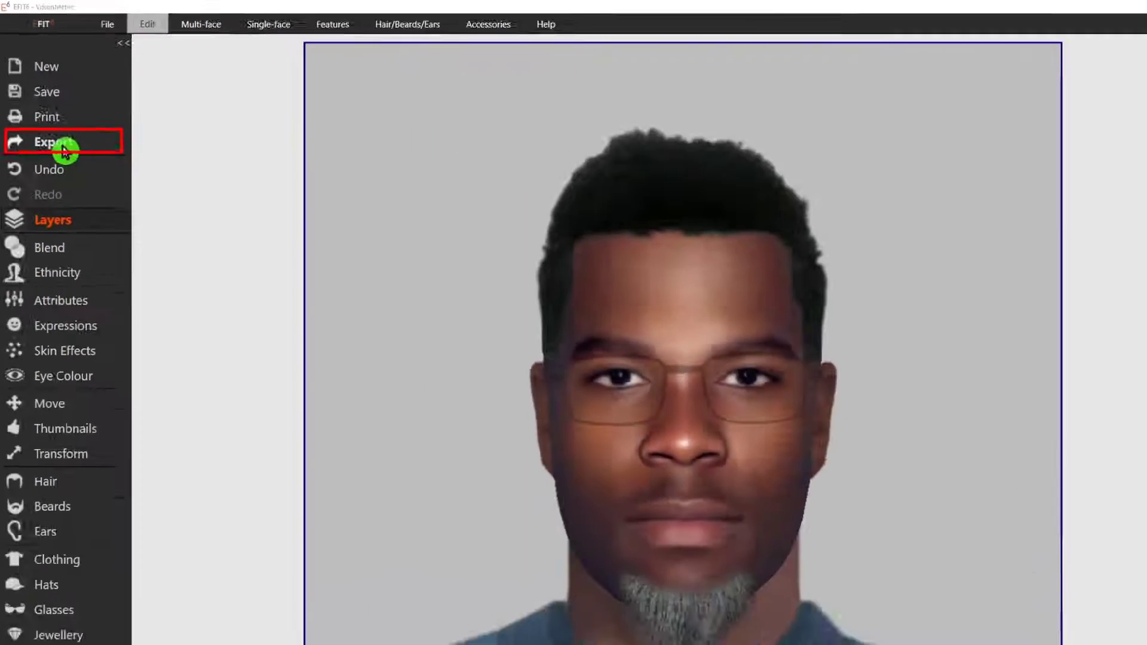
Export the 1532 hair layer to the paint program with the other layers included as background and foreground.
left_click(65, 149)
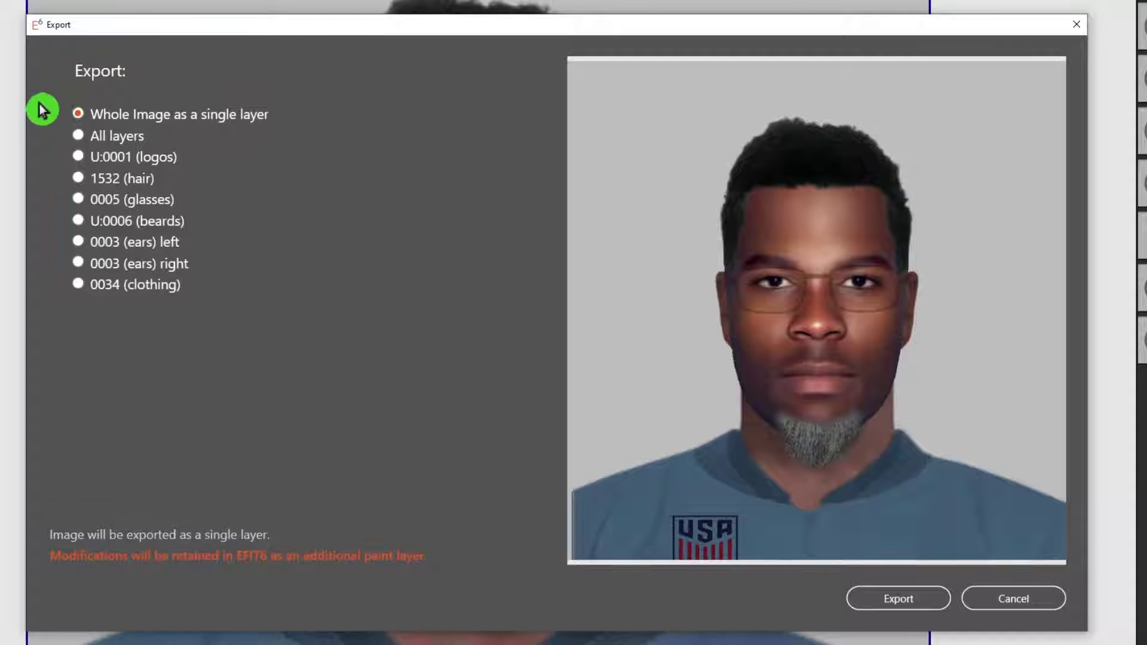
left_click(78, 179)
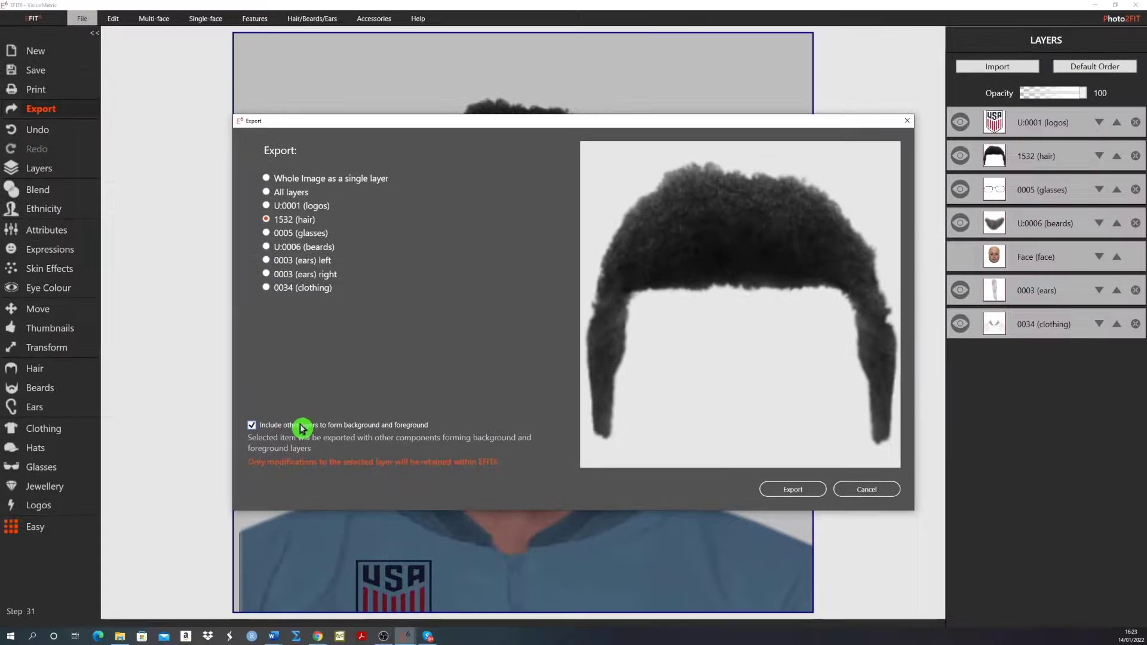
left_click(792, 489)
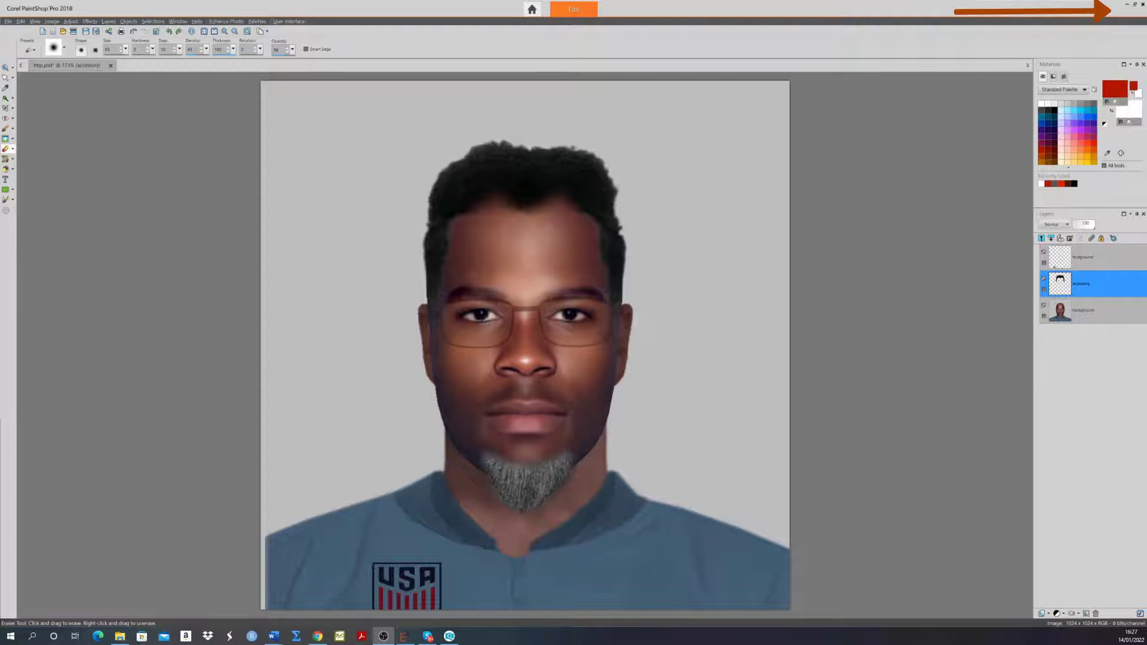
Close PaintShop Pro, saving the modified tmp.psd, and show the hair library in EFIT6.
left_click(1143, 4)
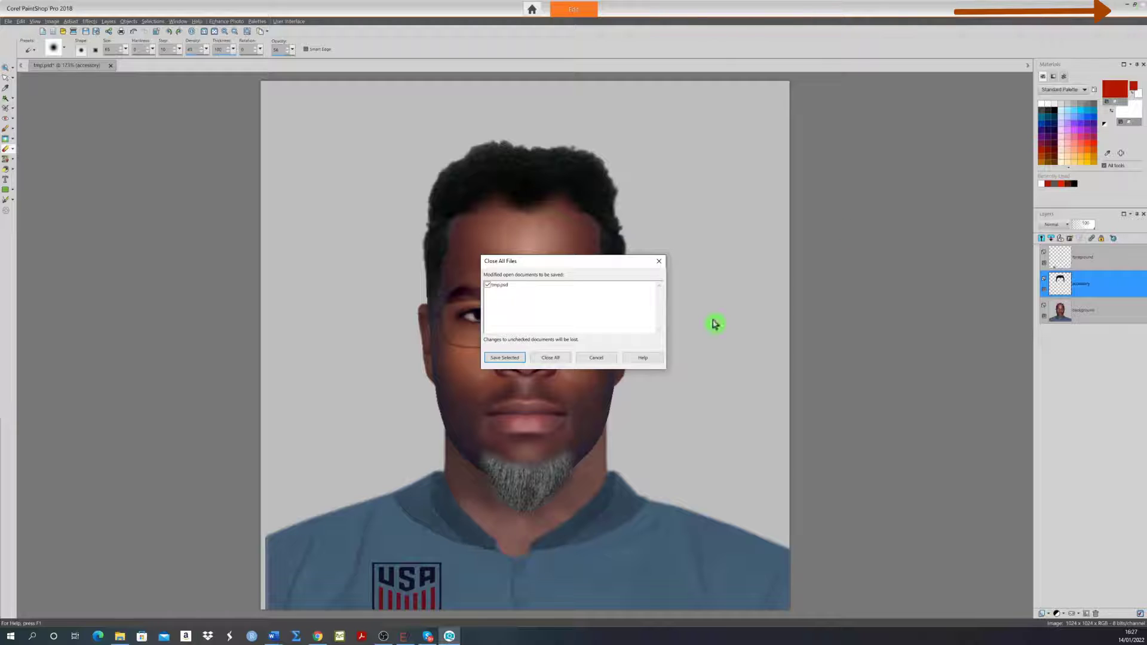
left_click(515, 361)
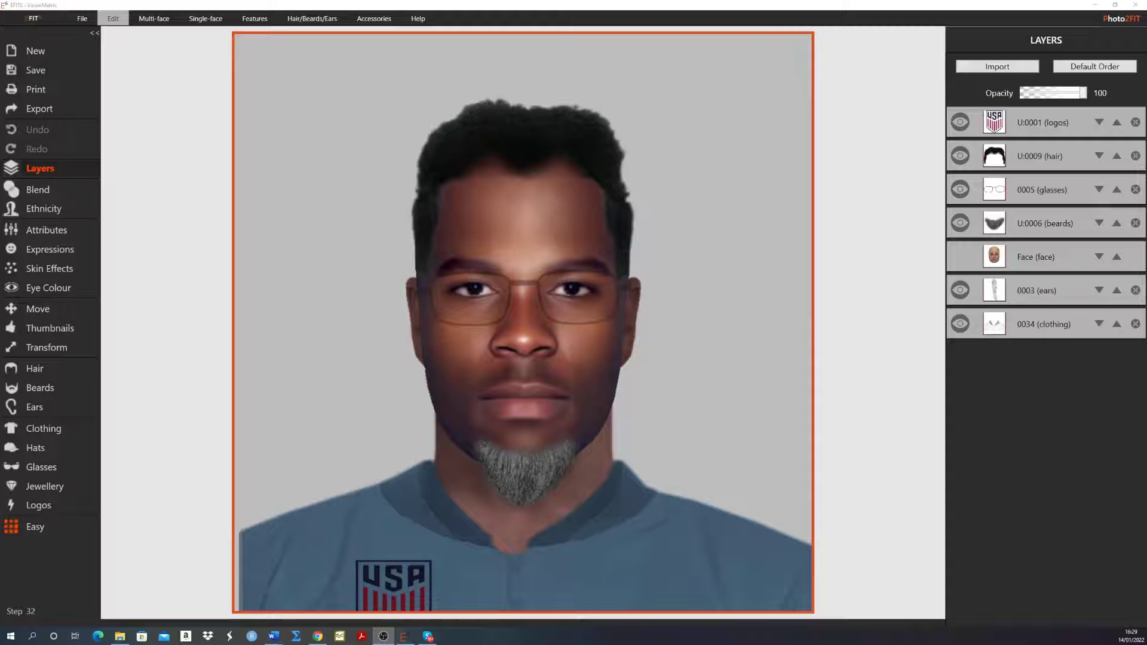
left_click(36, 373)
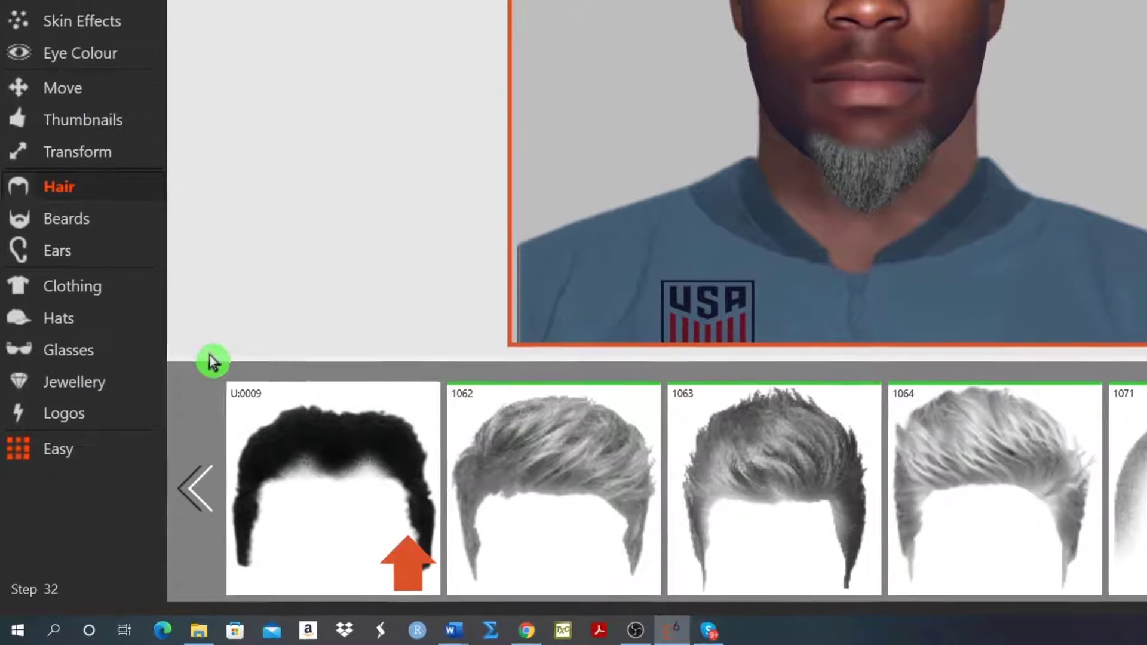
Try several brown, red and grey colours on the hair, settle on the middle grey-black shade, and move the hair slightly down.
mouse_move(235, 574)
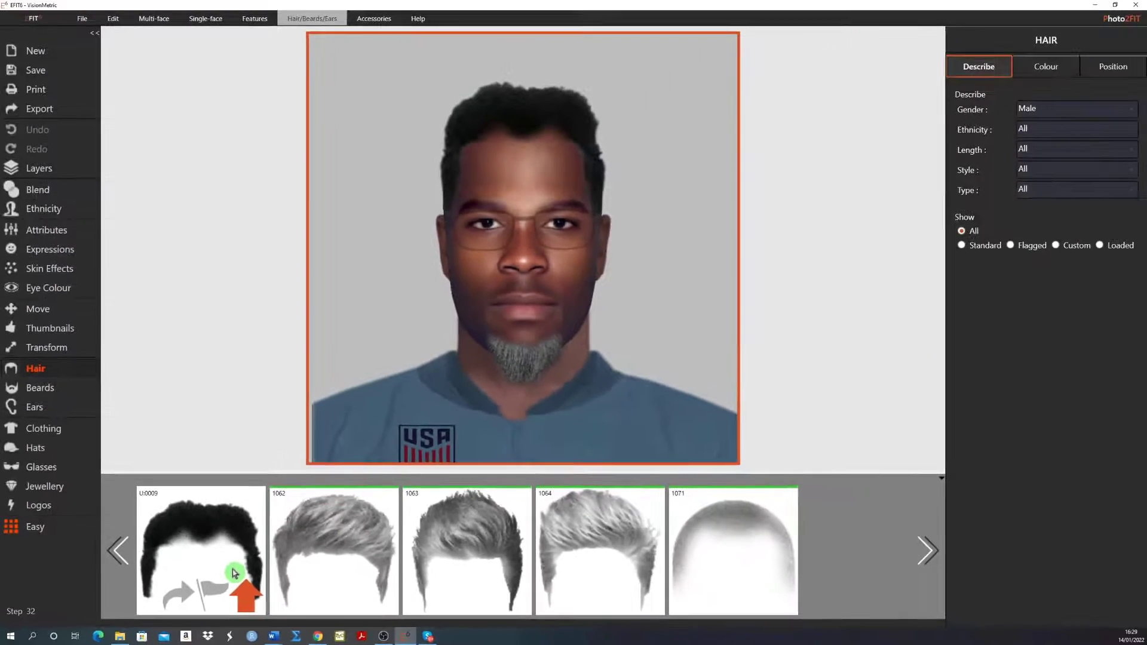
left_click(1043, 70)
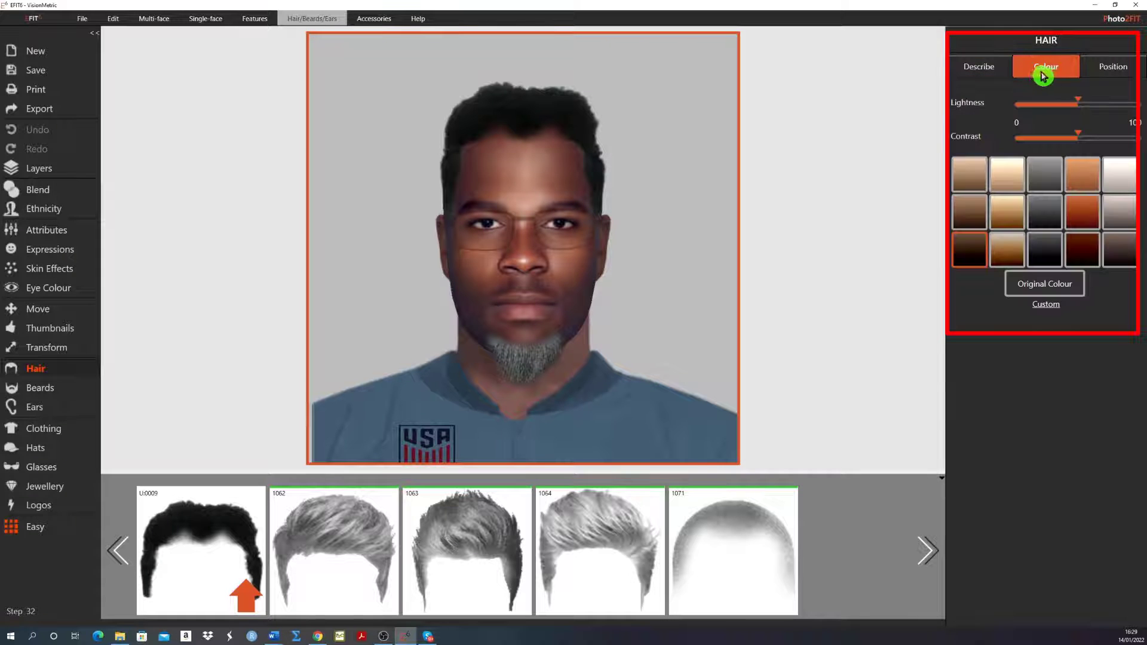
left_click(969, 212)
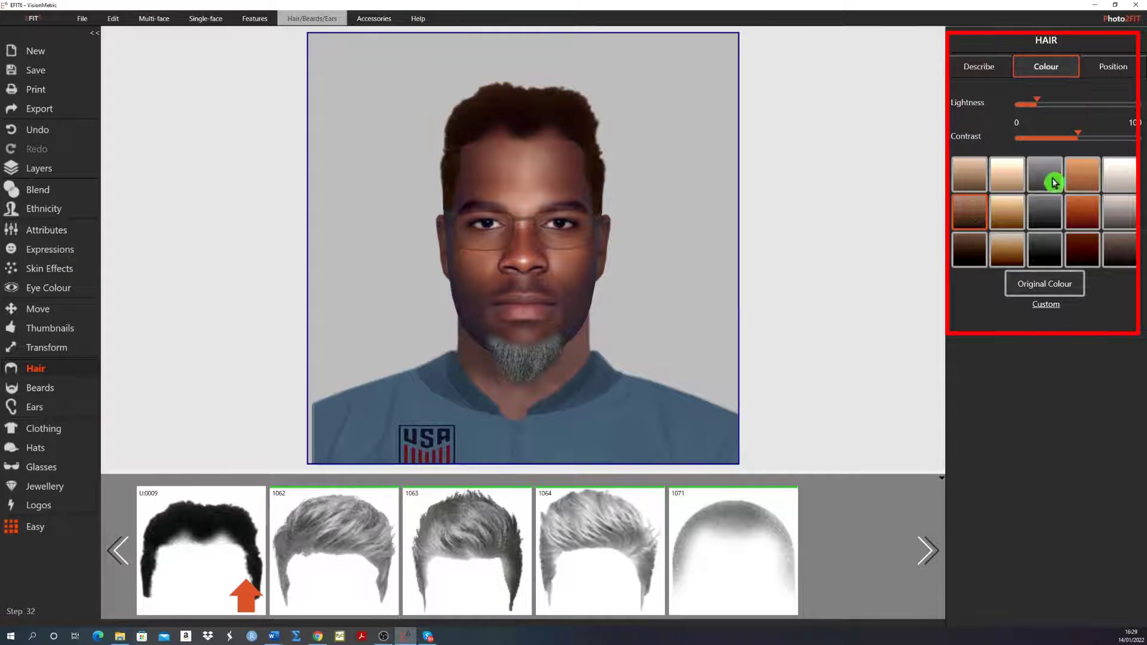
left_click(1078, 172)
left_click(1082, 212)
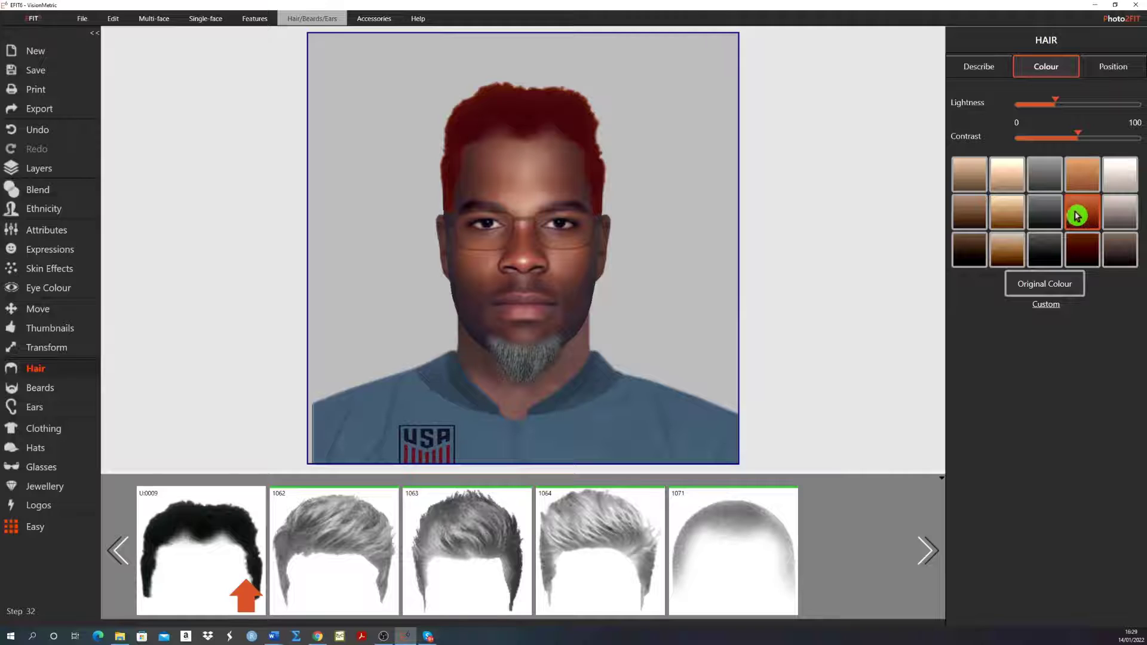
left_click(1104, 179)
left_click(1119, 249)
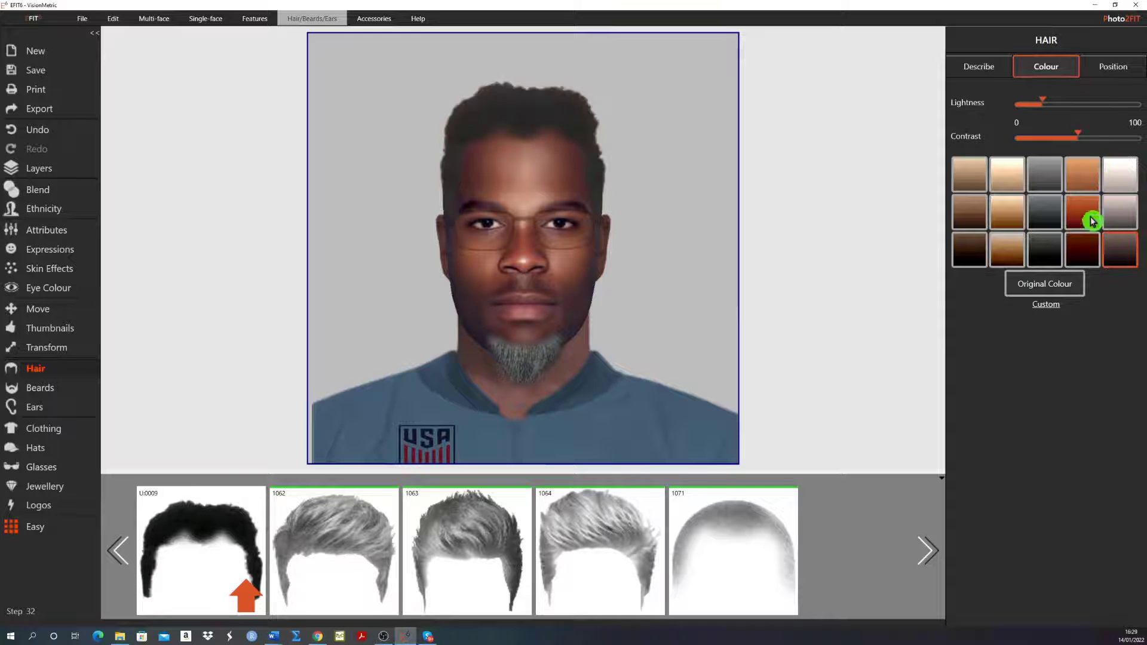
left_click(1046, 215)
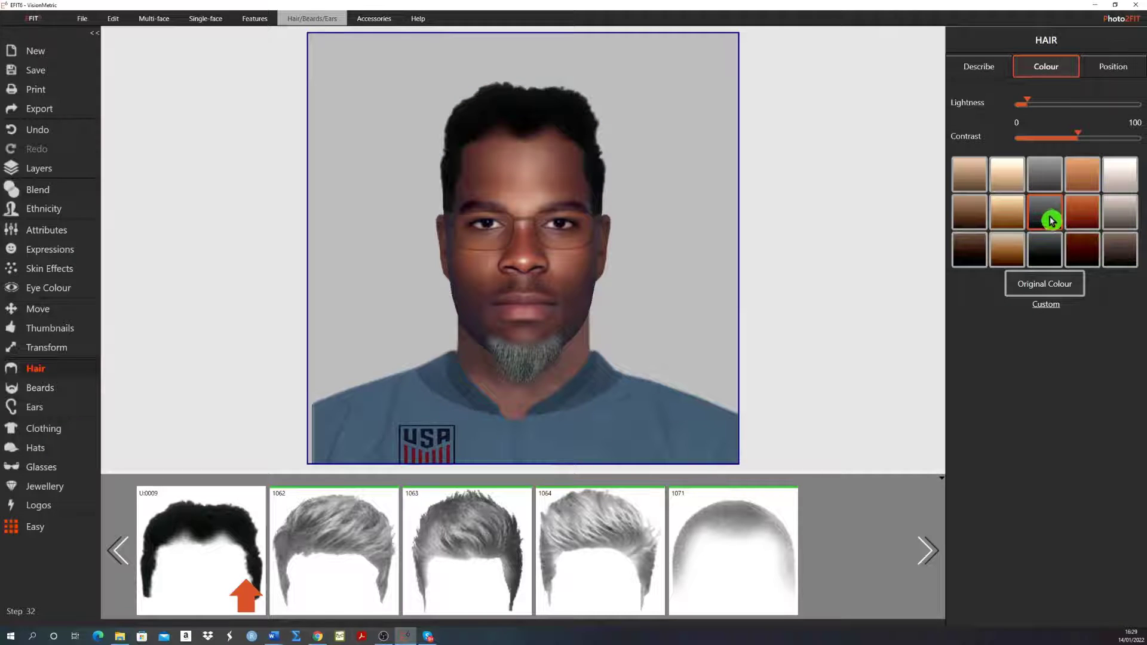
left_click(1105, 67)
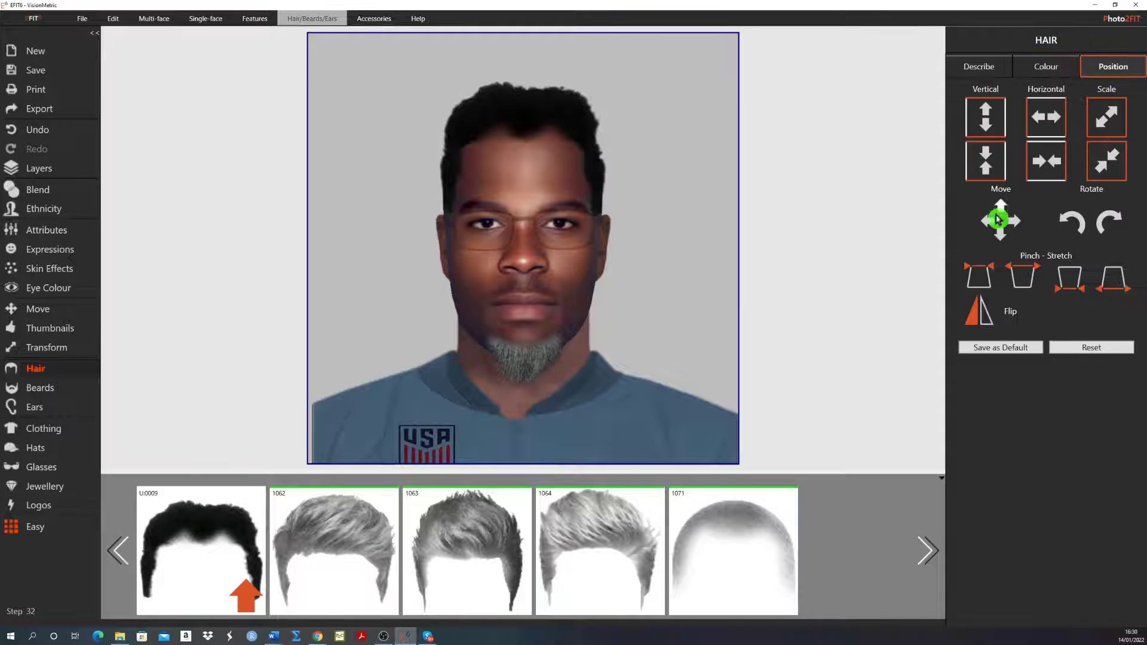
left_click_drag(1001, 234, 1001, 230)
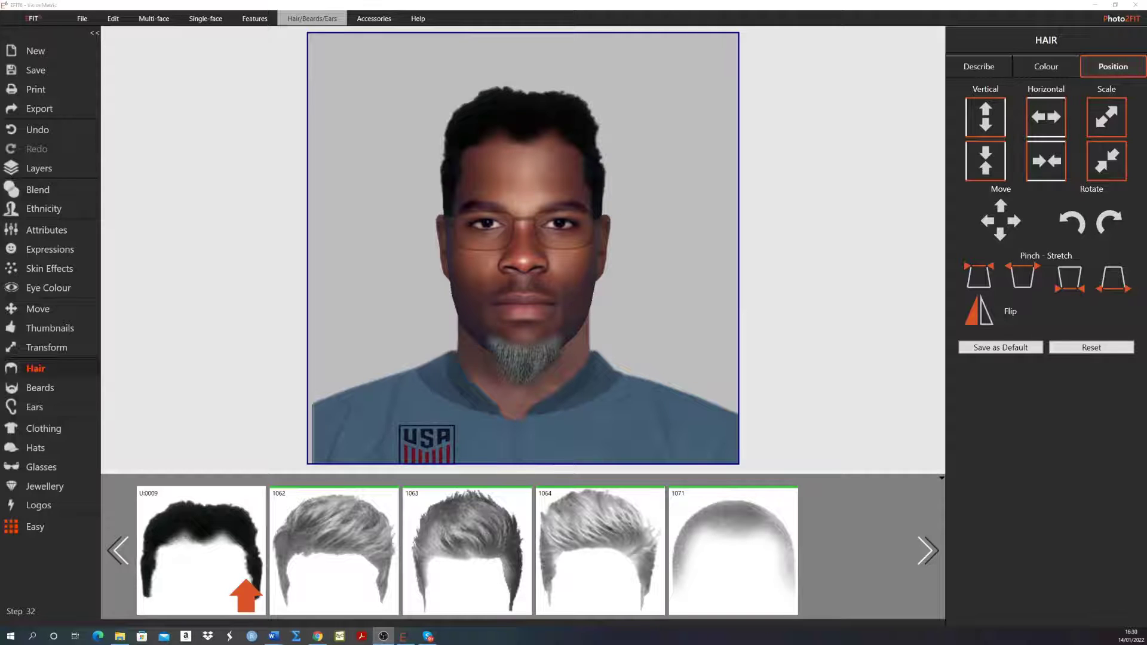
Show only the custom hairstyles and delete the unwanted custom hair items U:0003 and U:0002 from the library.
left_click(971, 70)
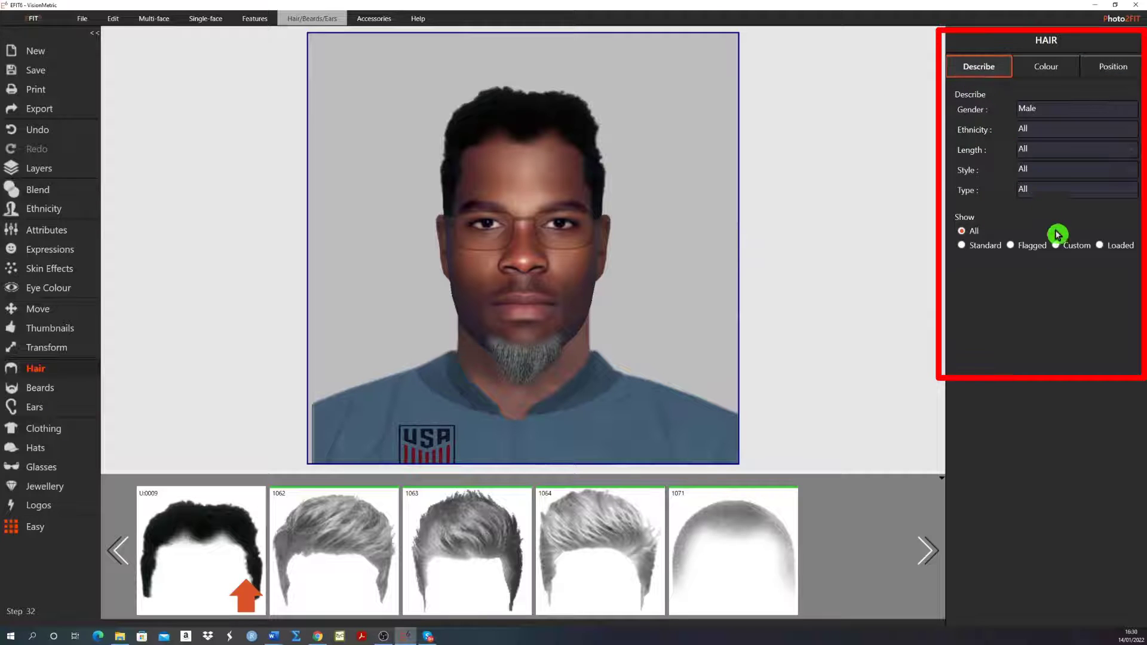
left_click(1056, 246)
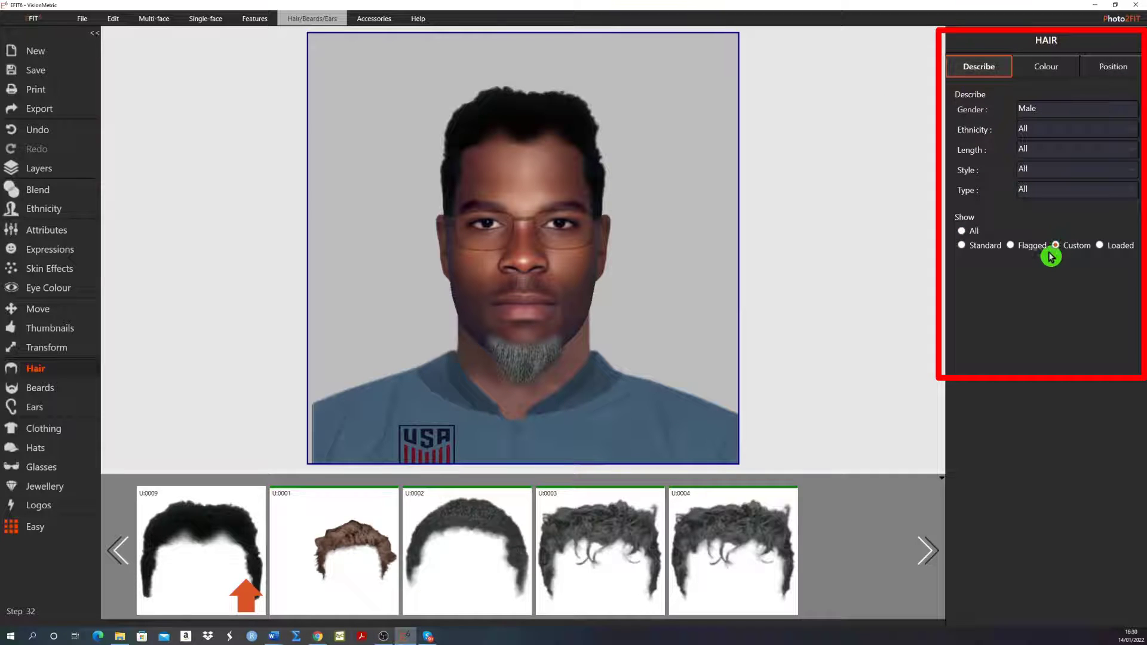
left_click(591, 577)
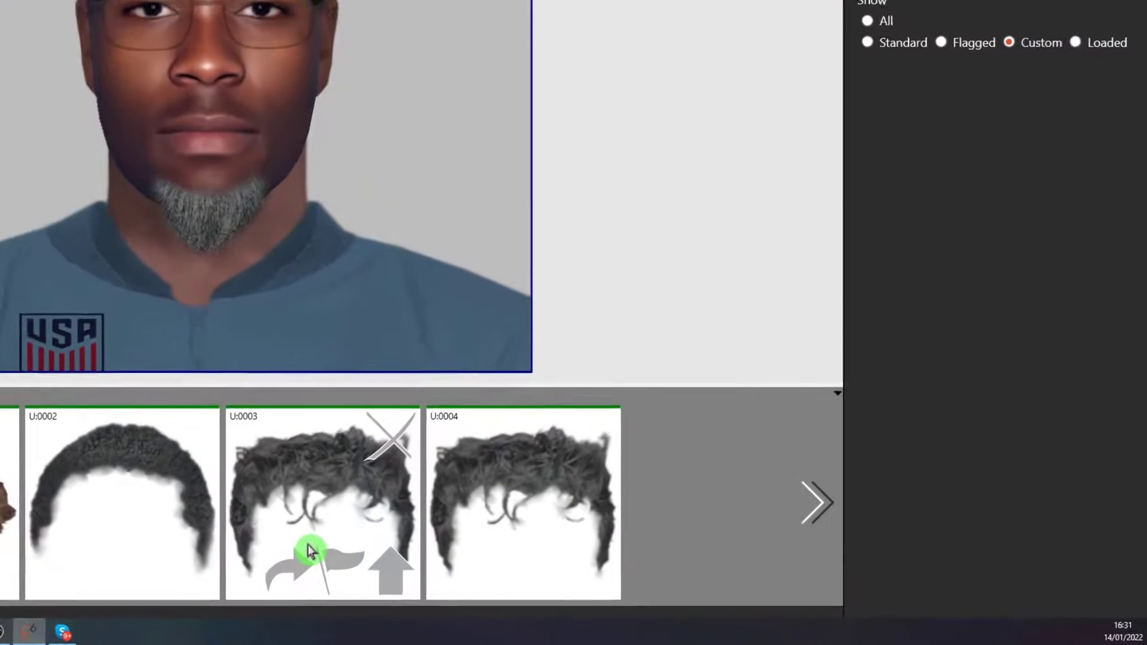
left_click(368, 432)
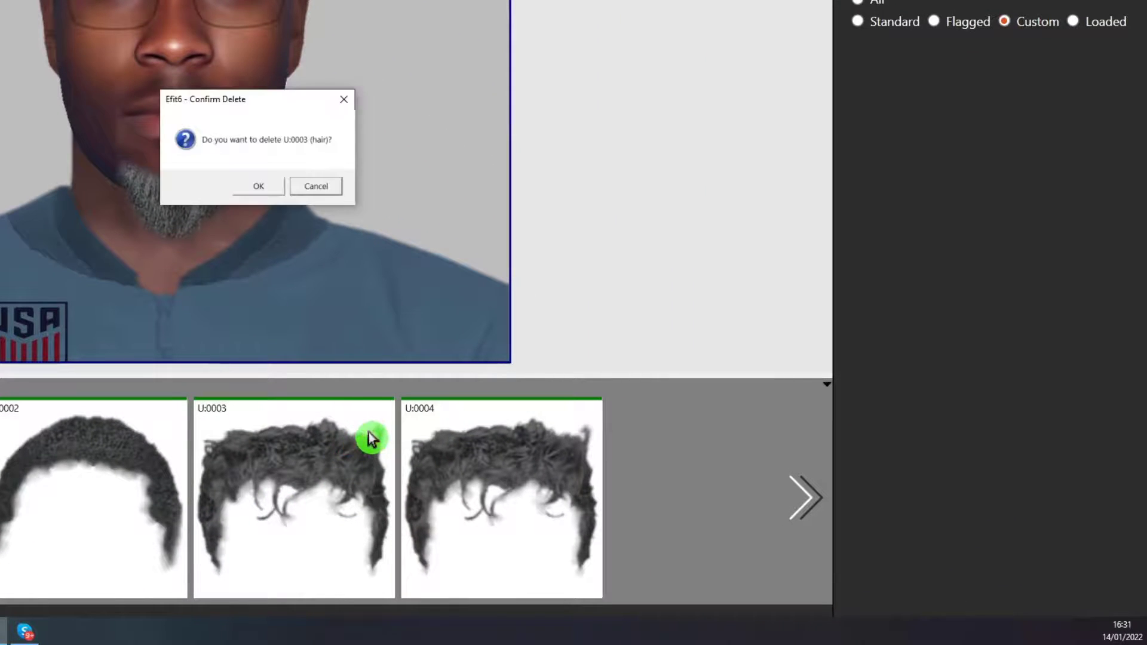
left_click(259, 187)
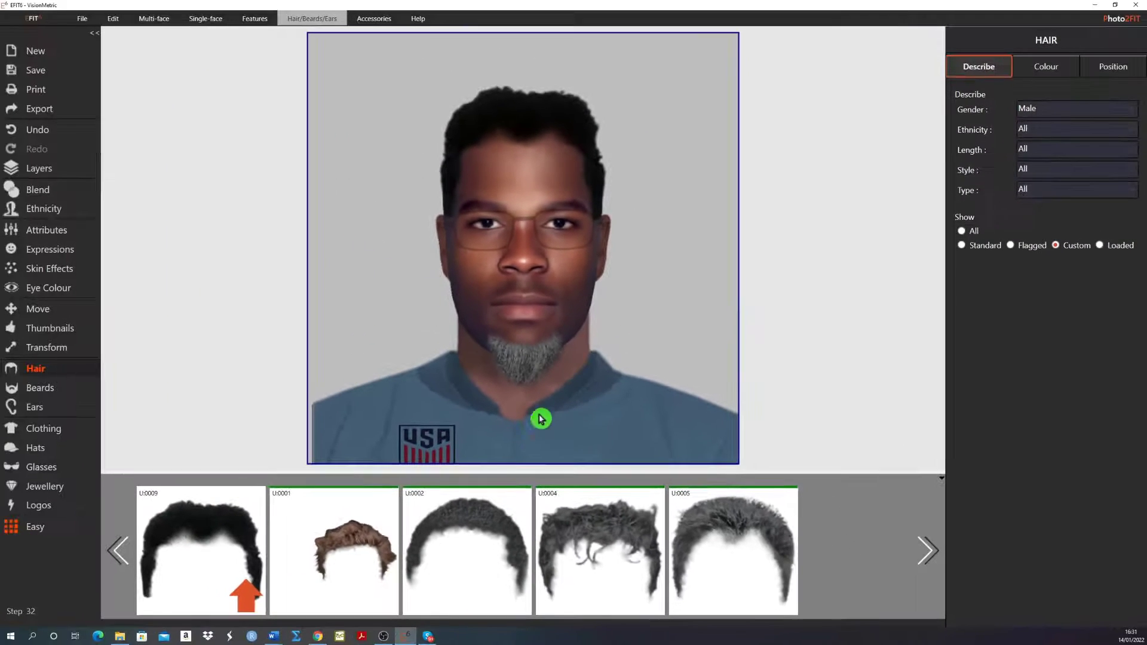
left_click(517, 509)
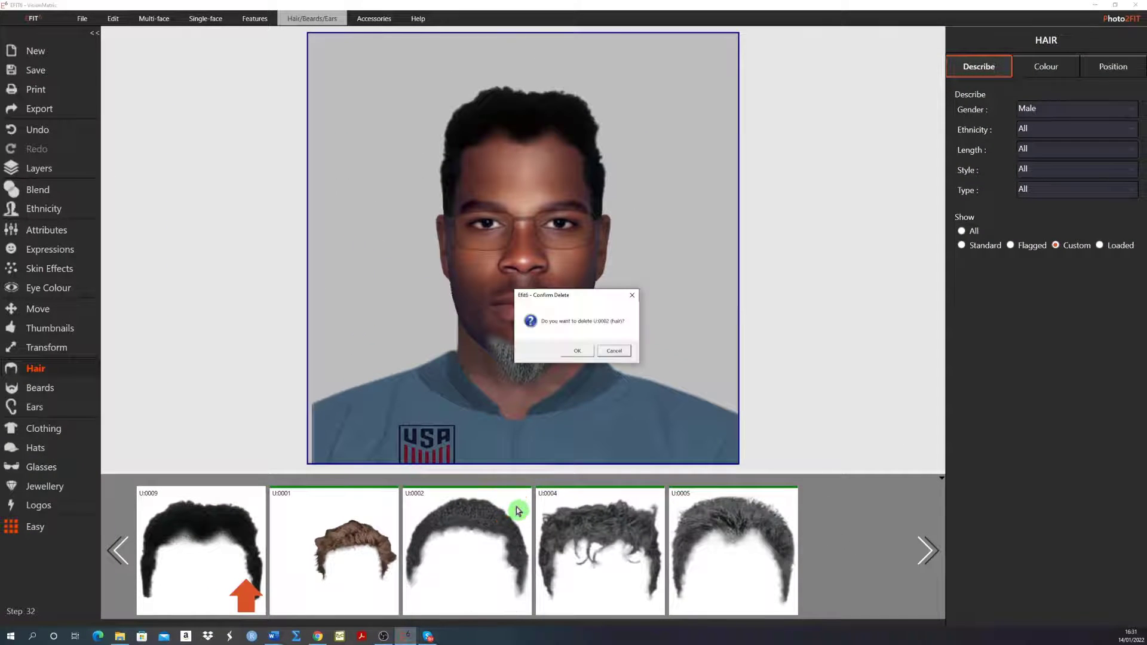
left_click(580, 353)
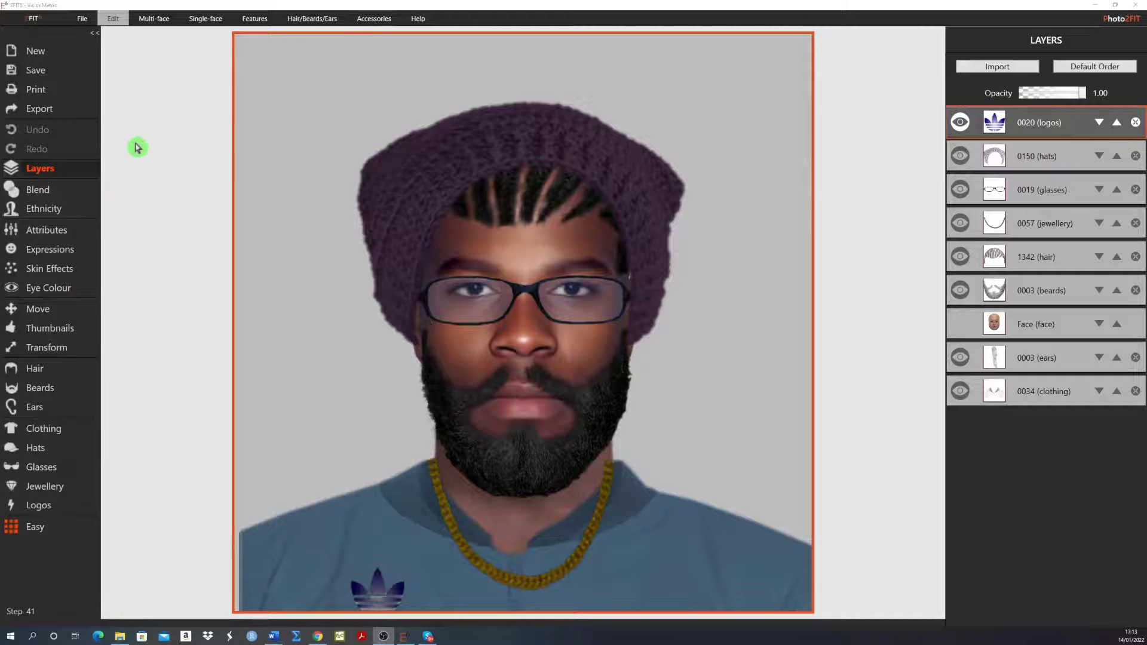
Export all layers of the composite with the knitted hat to PaintShop Pro.
left_click(43, 112)
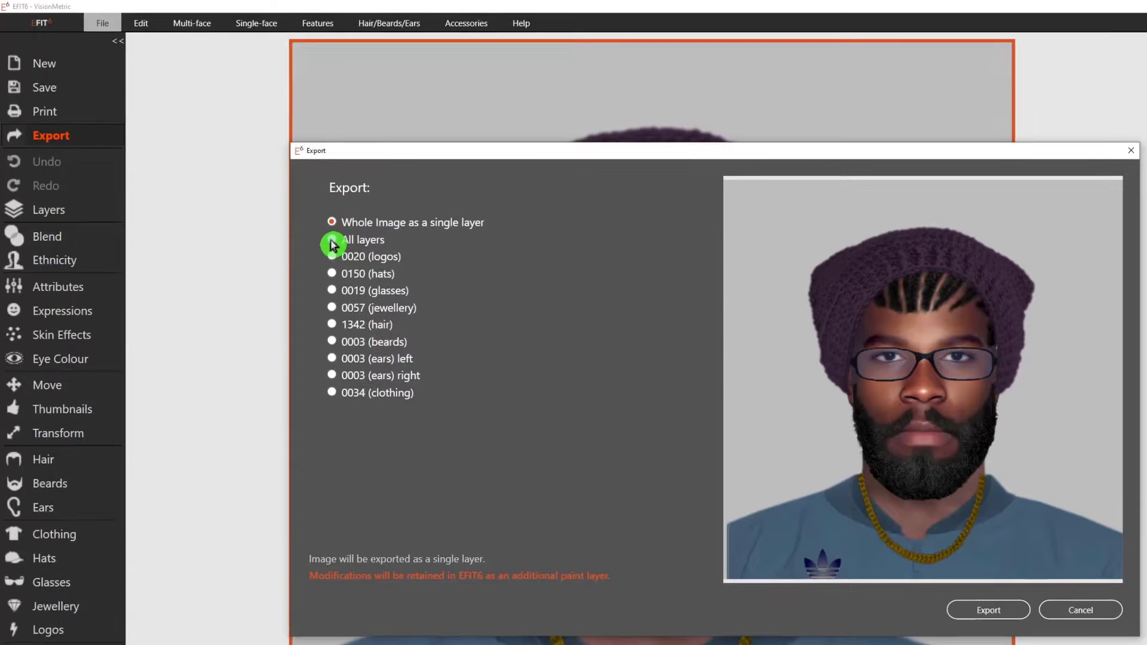
left_click(313, 228)
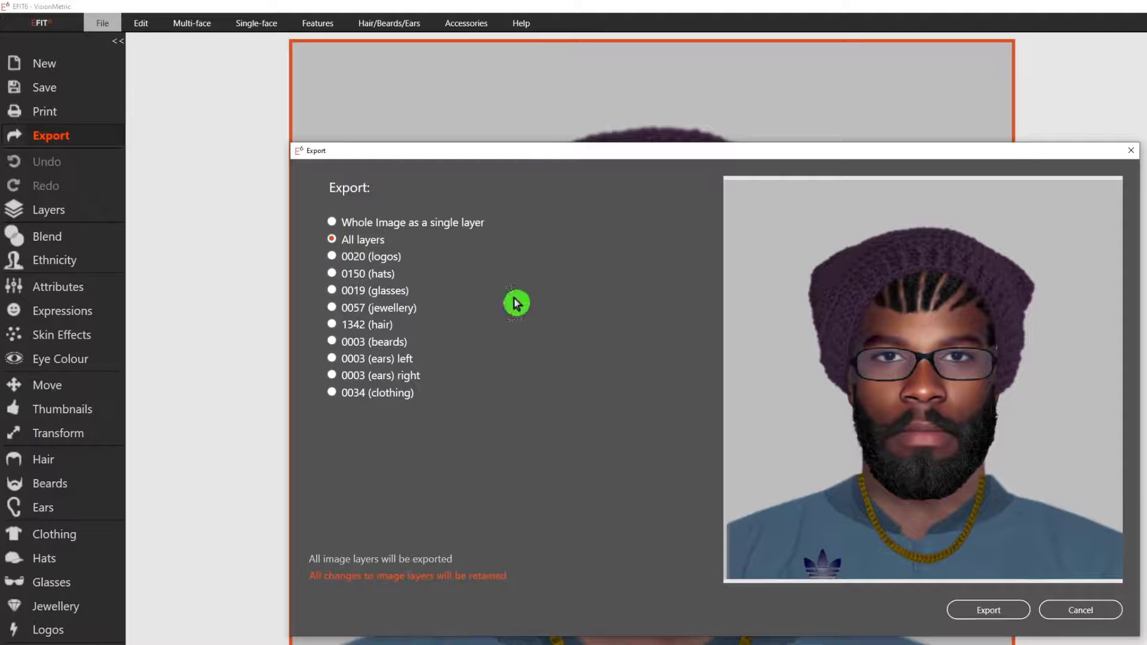
left_click(996, 610)
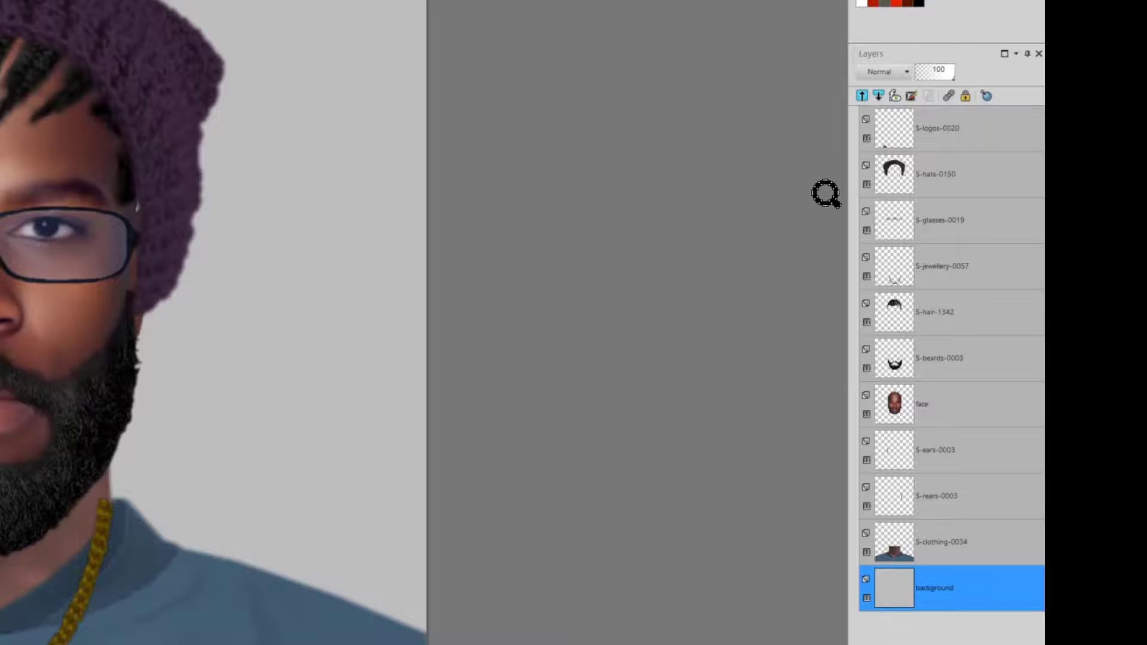
Push in the bulging edges on both sides of the knitted hat with the Warp Brush on the 0150 hats layer.
left_click(893, 178)
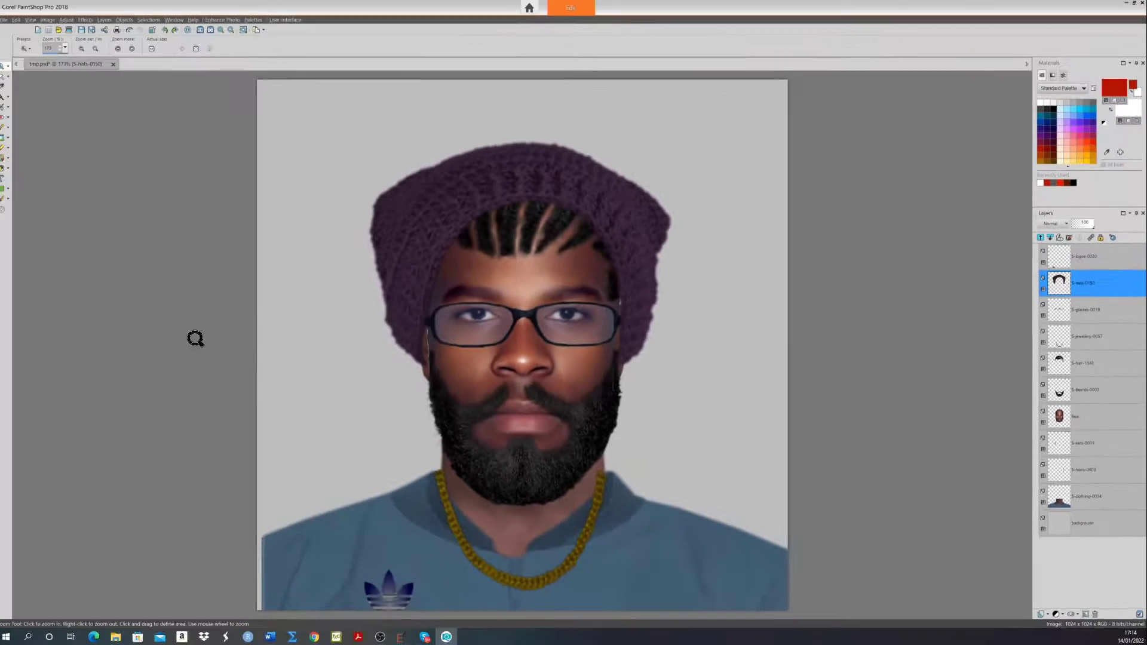
left_click(6, 199)
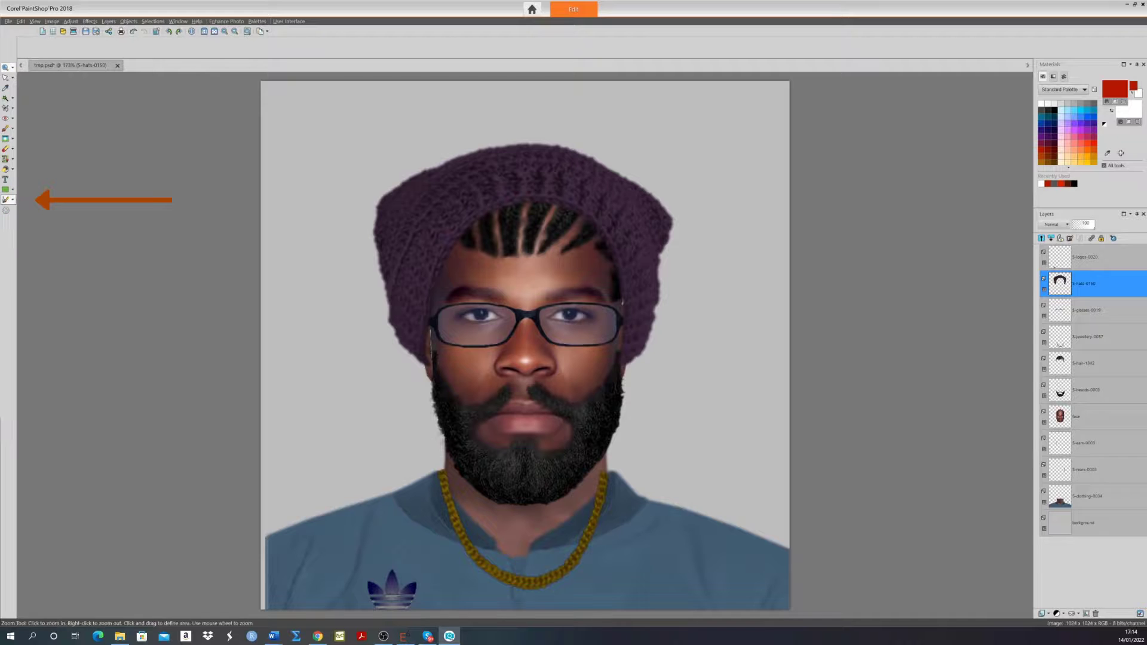
mouse_move(693, 204)
left_mouse_down()
mouse_move(645, 185)
mouse_move(668, 189)
mouse_move(660, 207)
left_mouse_up()
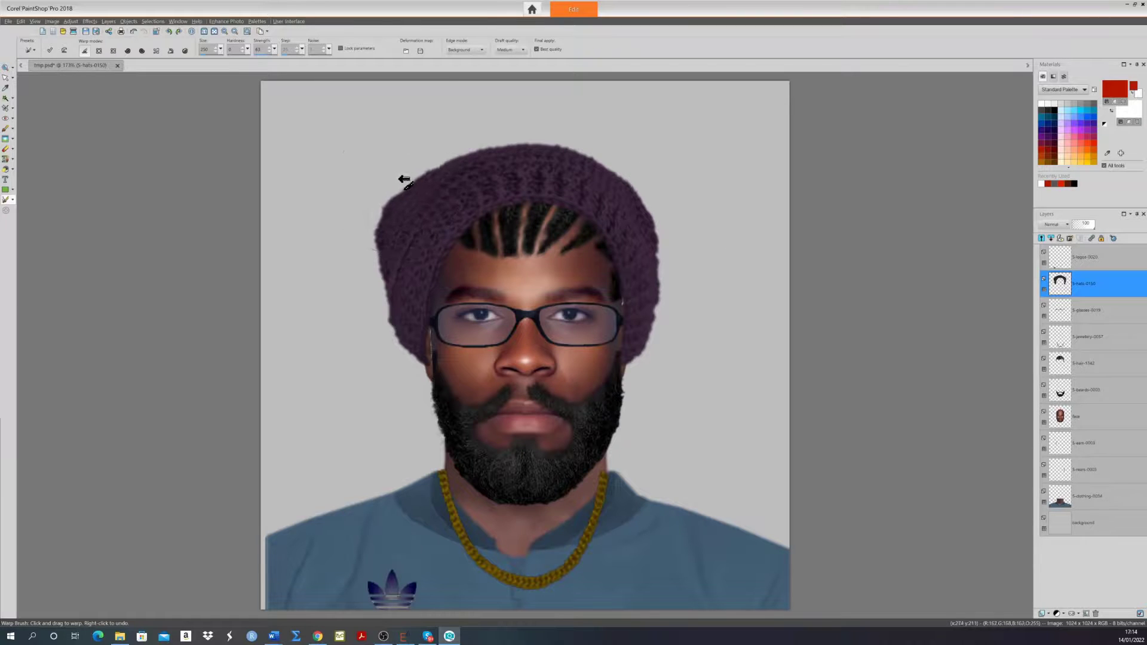
mouse_move(411, 182)
left_mouse_down()
mouse_move(371, 200)
mouse_move(386, 210)
mouse_move(374, 232)
left_mouse_up()
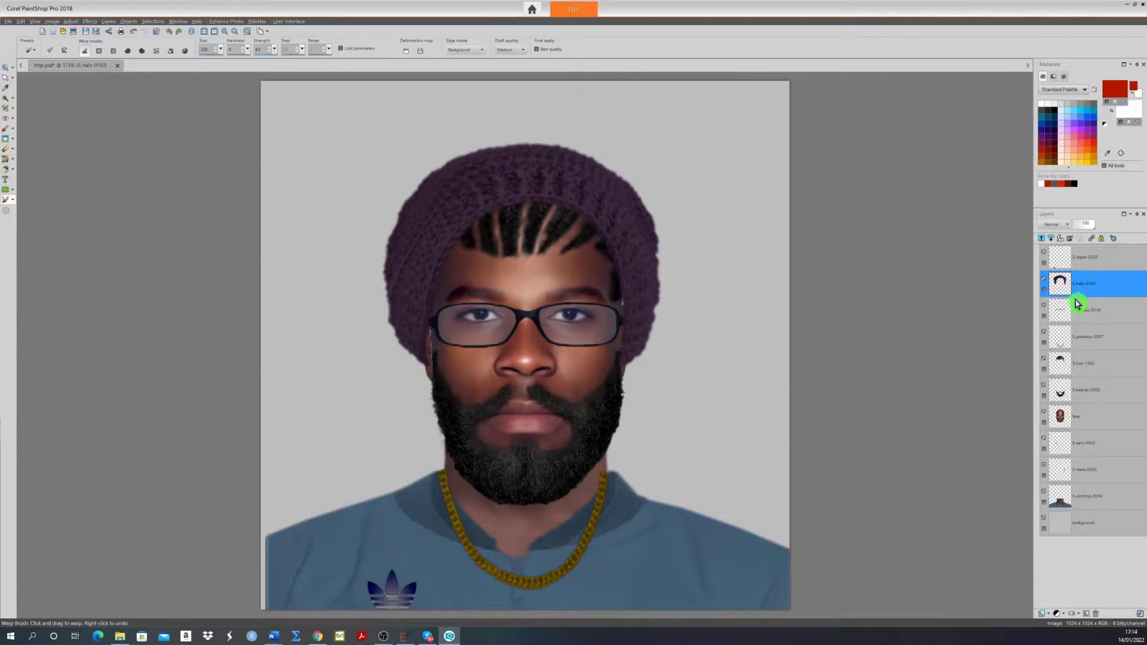
Select the 0057 jewellery layer, and close PaintShop Pro with the modified tmp.psd saved to return to EFIT6.
left_click(1099, 336)
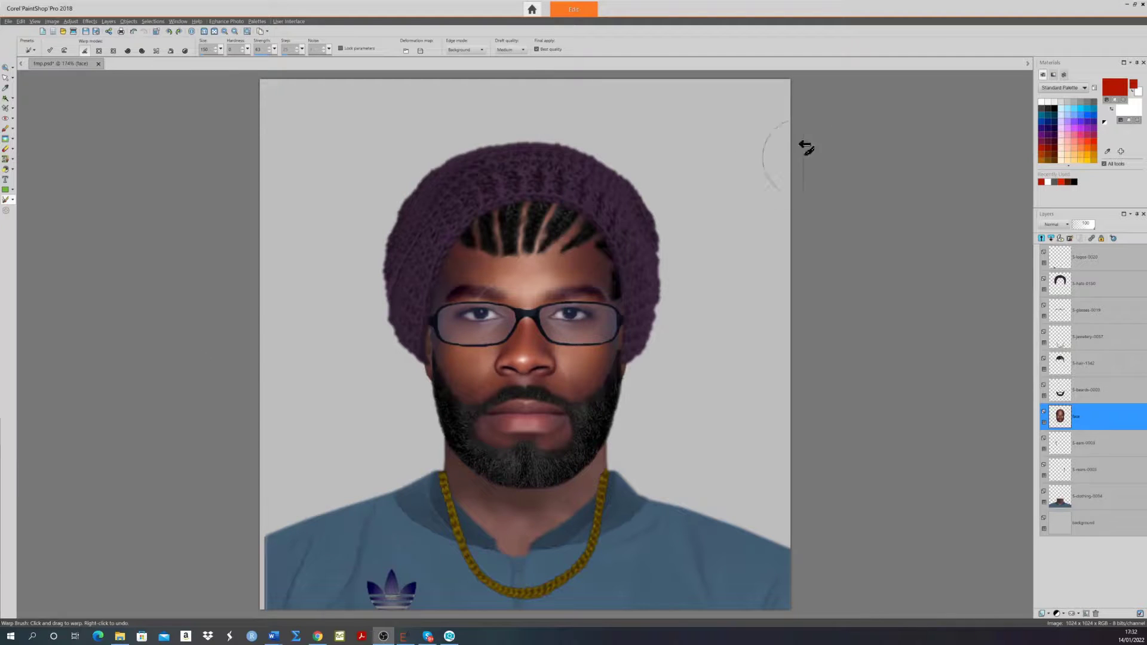
left_click(1143, 6)
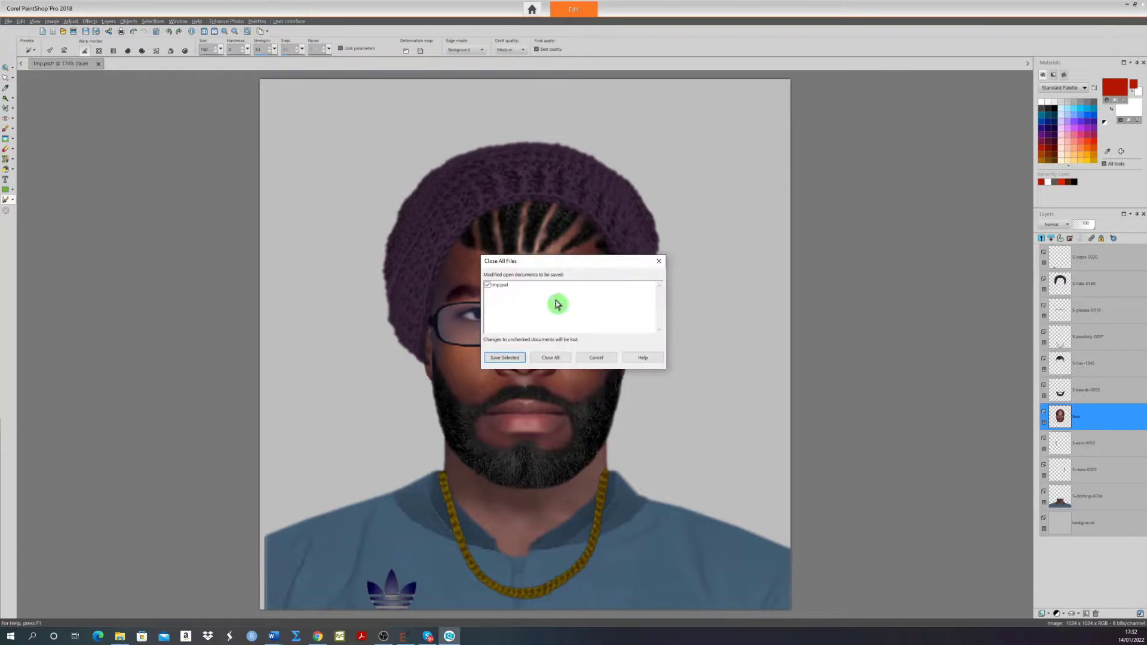
left_click(503, 358)
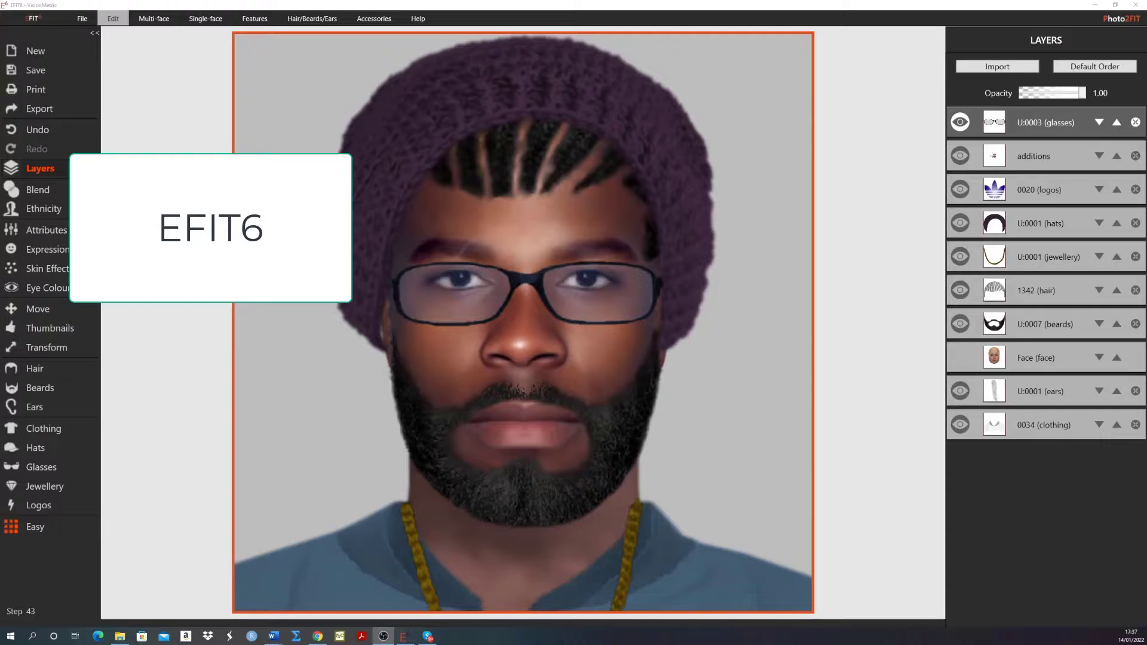